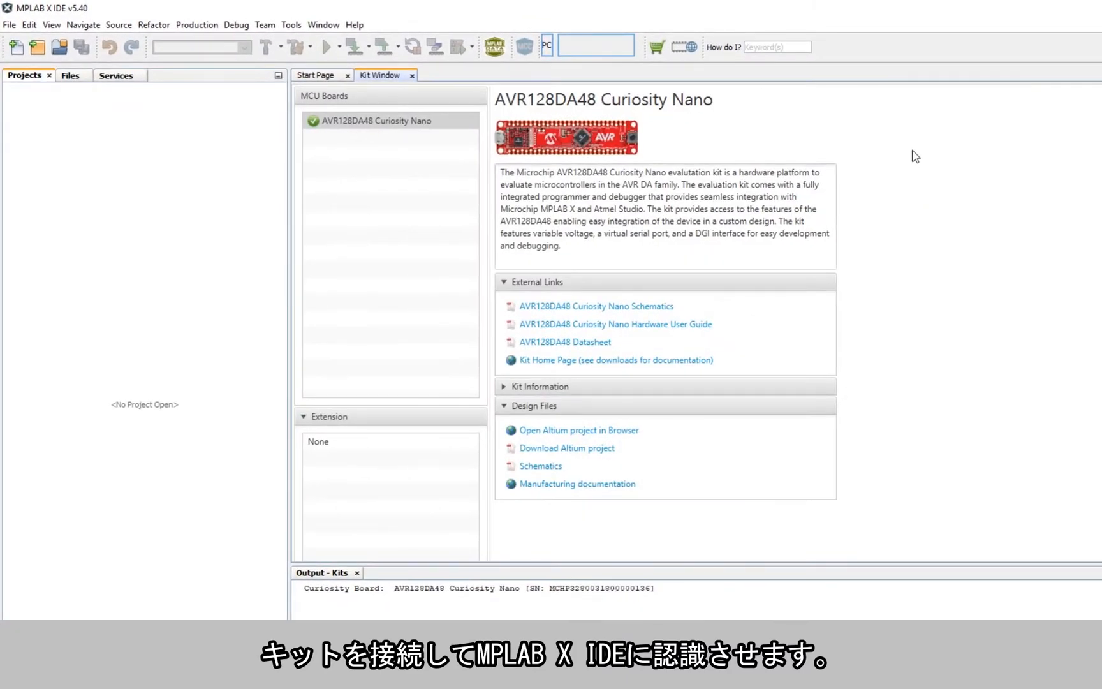
Copy the device part number AVR128DA48 from the kit output and start a new project
{"action": "double_click", "coordinate": [419, 588]}
{"action": "left_click", "coordinate": [192, 270]}
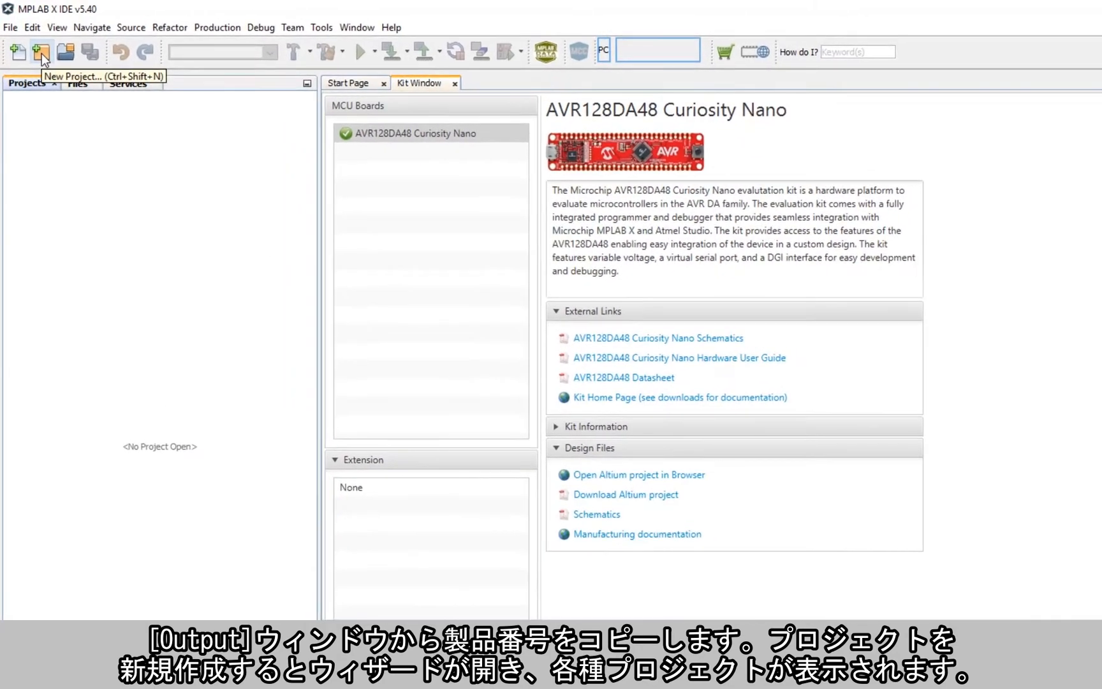
{"action": "left_click", "coordinate": [41, 52]}
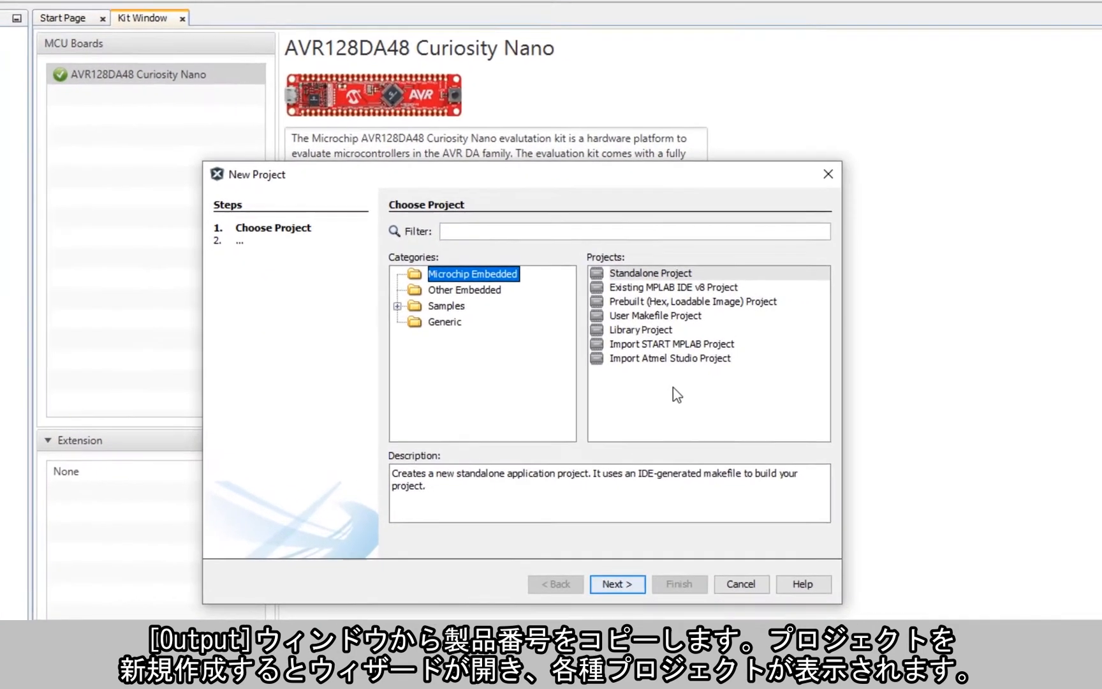
Review the Microchip Embedded project types and choose Standalone Project for the new project
{"action": "left_click", "coordinate": [625, 272]}
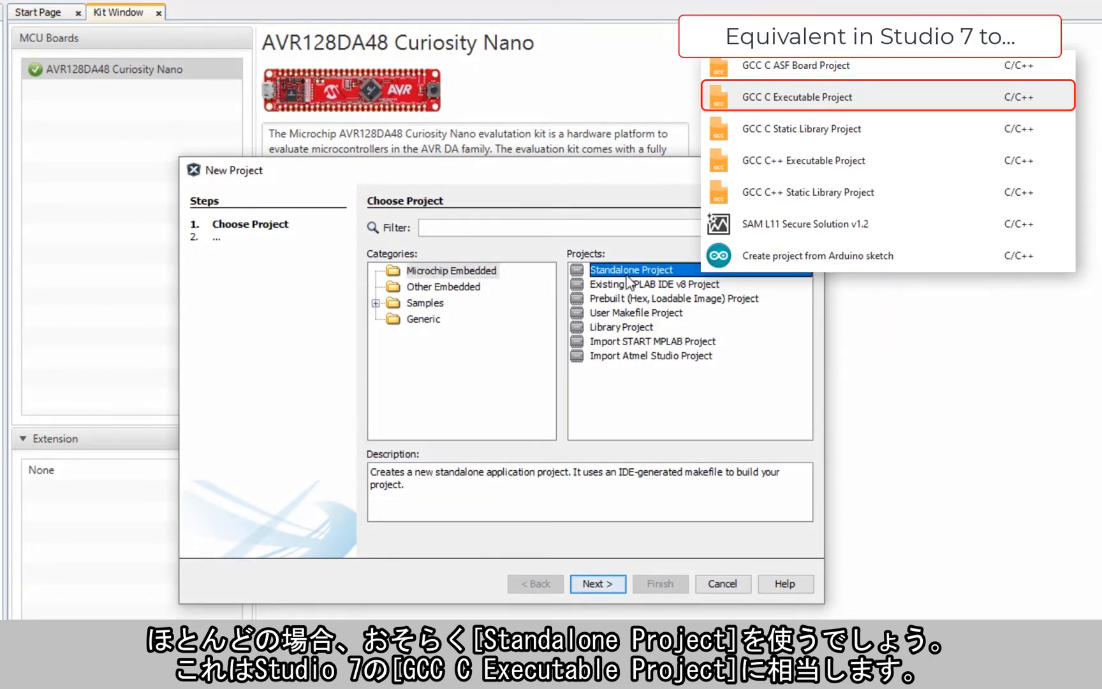
{"action": "left_click", "coordinate": [628, 284]}
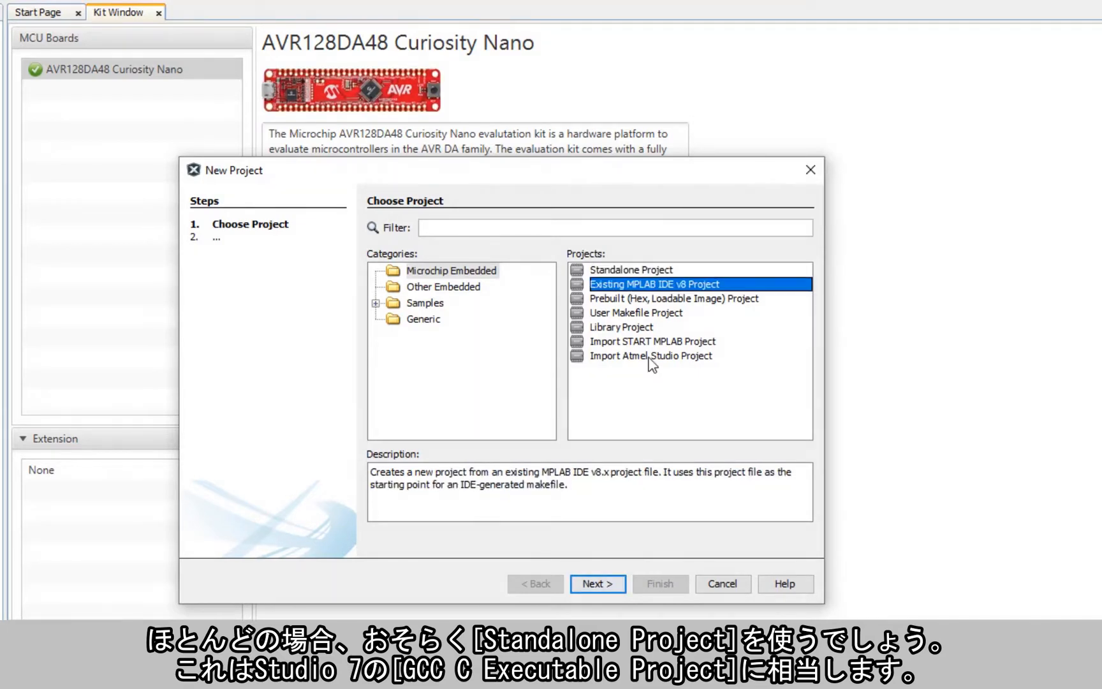
{"action": "left_click", "coordinate": [651, 343]}
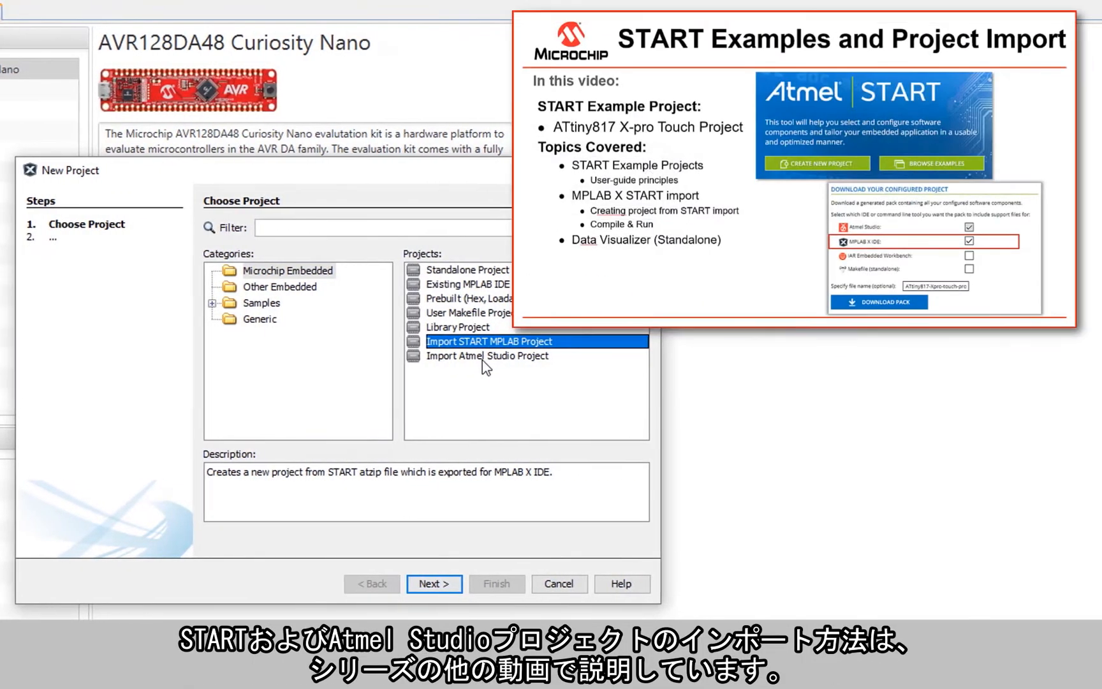
{"action": "left_click", "coordinate": [482, 359]}
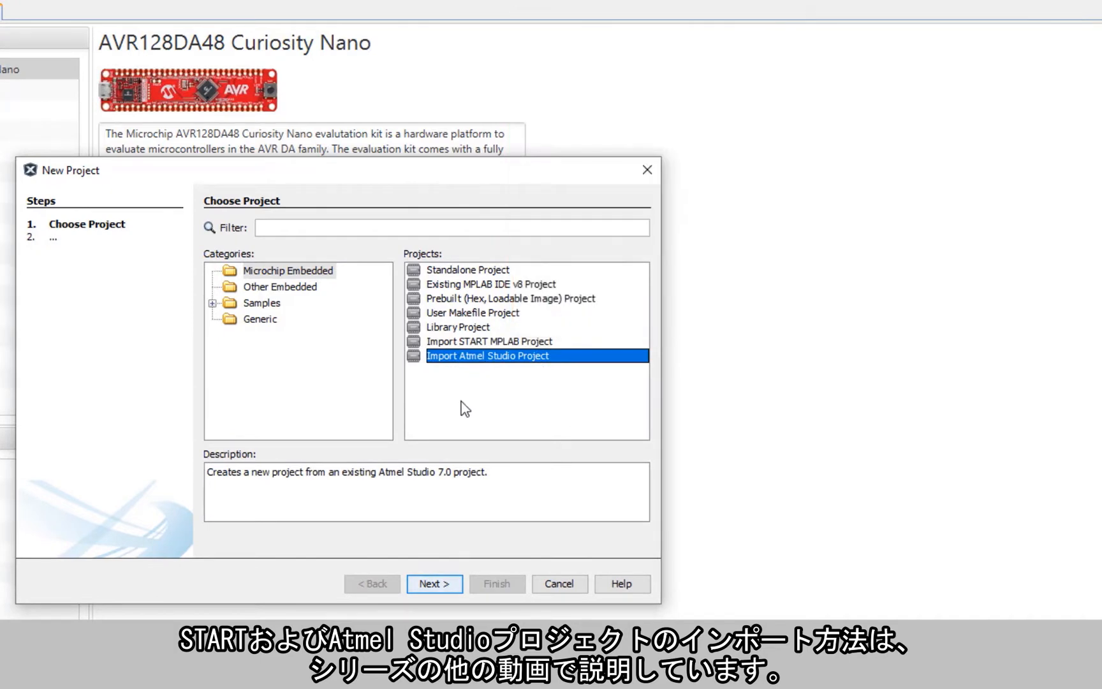
{"action": "left_click", "coordinate": [458, 327]}
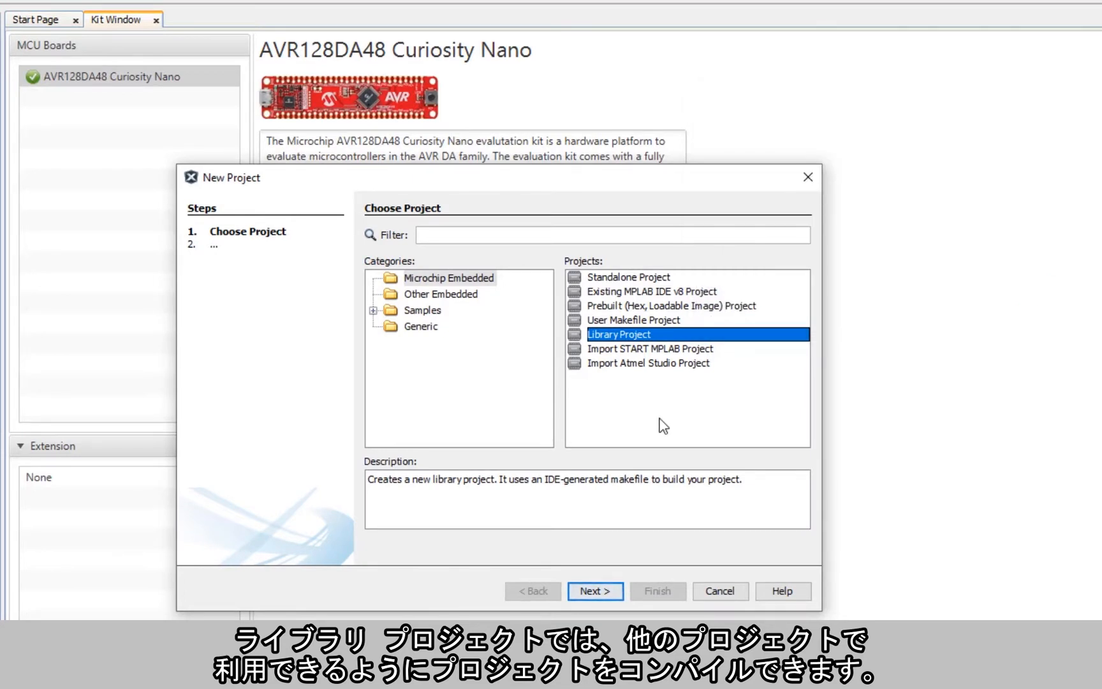
{"action": "left_click", "coordinate": [661, 326]}
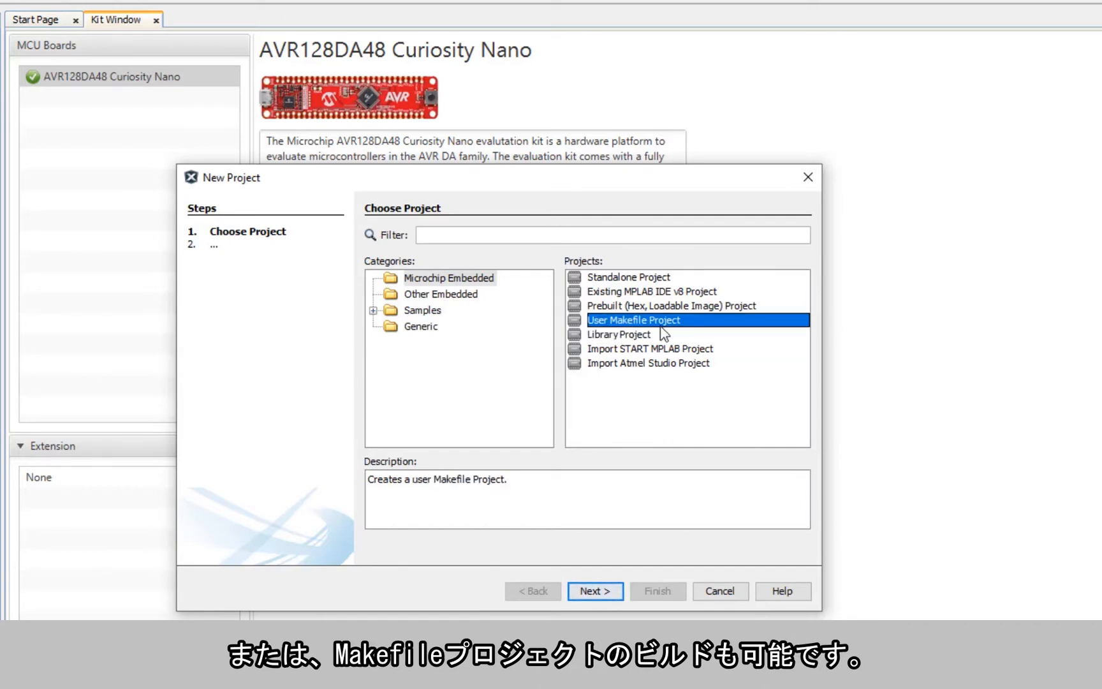
{"action": "left_click", "coordinate": [624, 276]}
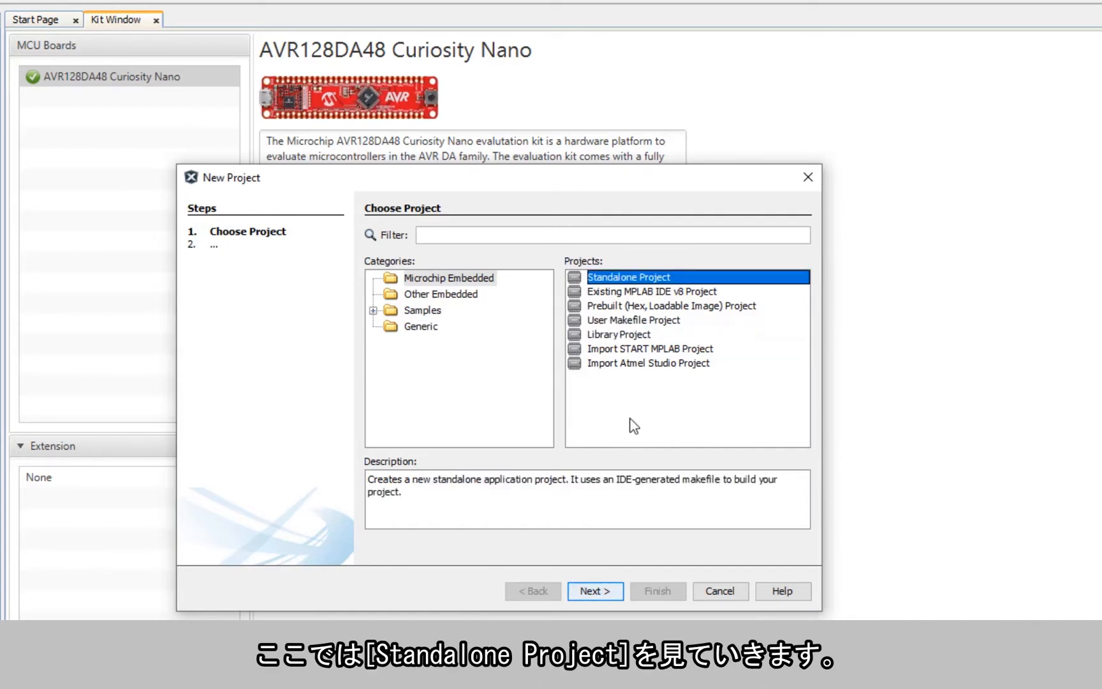
{"action": "left_click", "coordinate": [584, 593]}
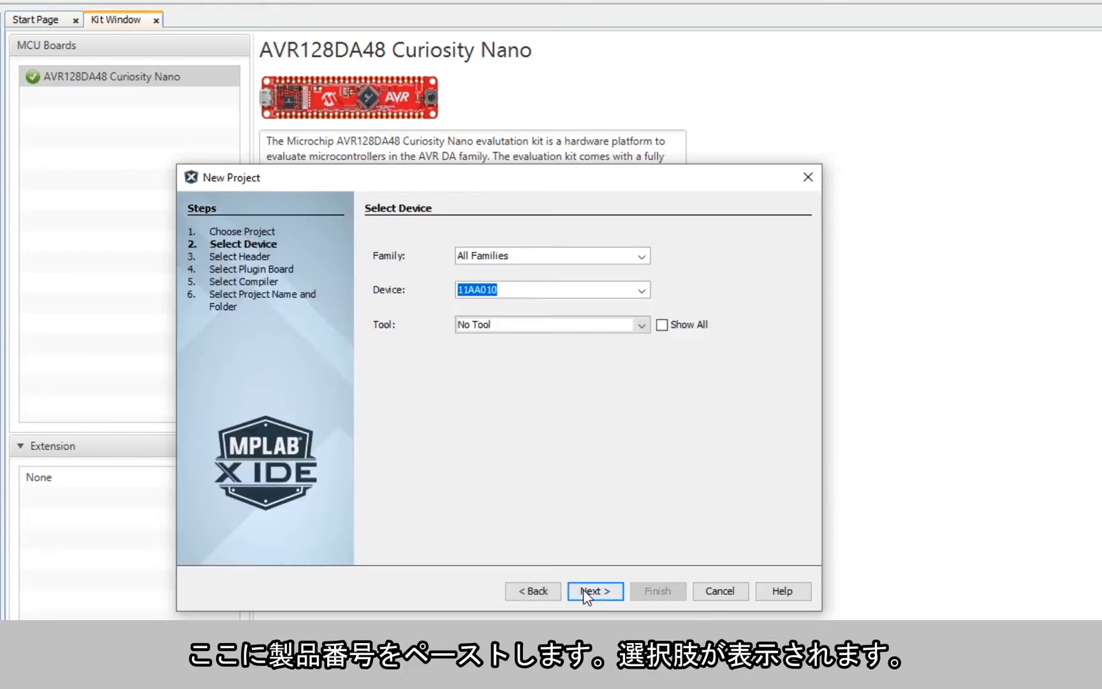
Set the project's device to AVR128DA48 and its tool to the connected AVR128DA48 Curiosity Nano
{"action": "type", "text": "AVR128DA48"}
{"action": "left_click", "coordinate": [510, 322]}
{"action": "left_click", "coordinate": [508, 325]}
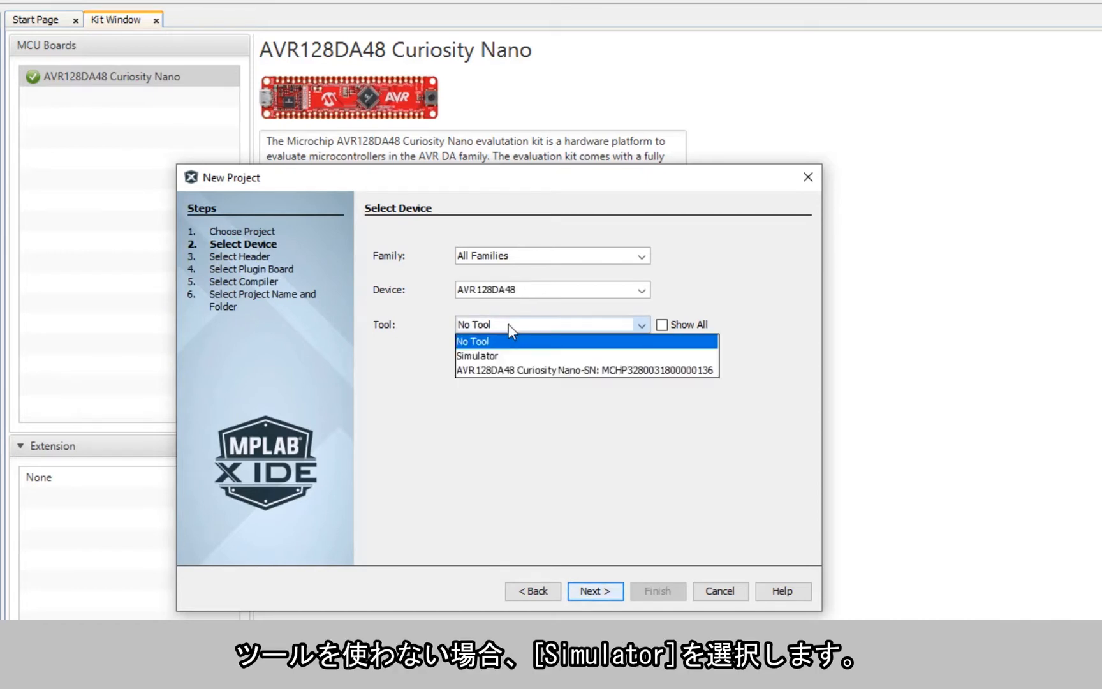
{"action": "left_click", "coordinate": [495, 371]}
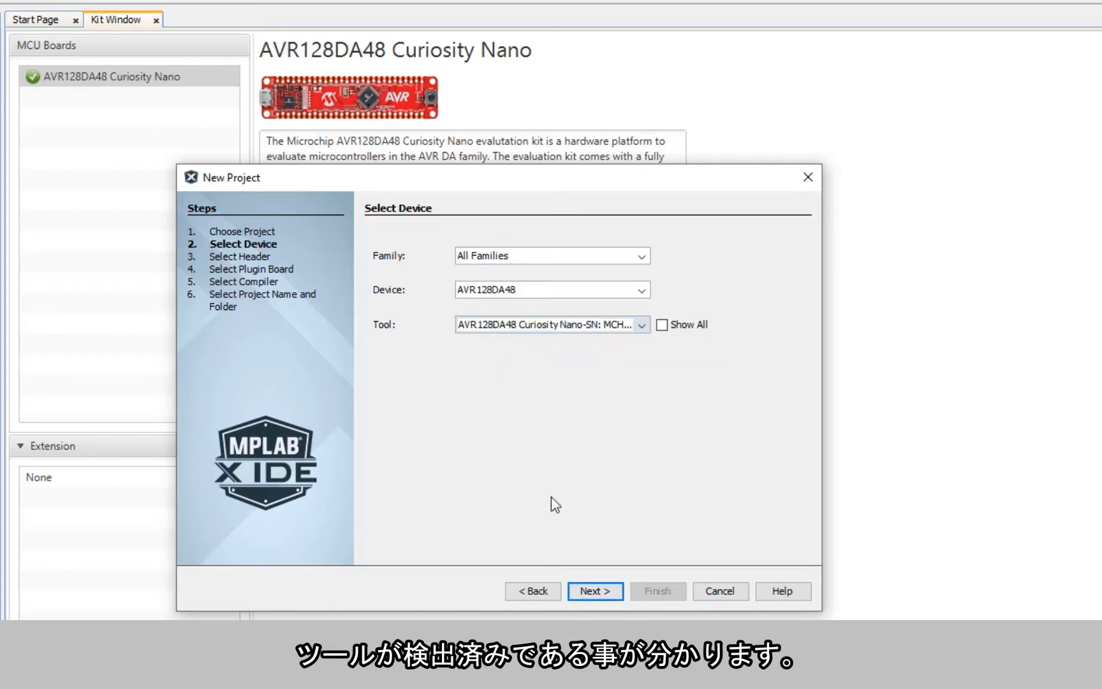
{"action": "left_click", "coordinate": [597, 590]}
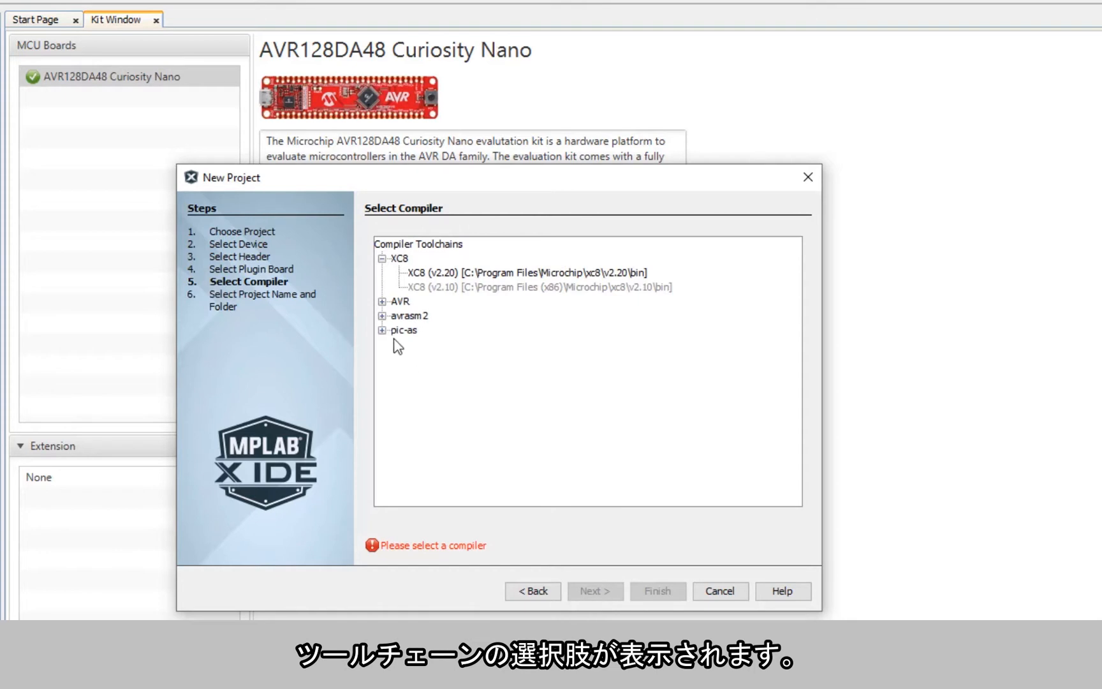
Look through the AVR toolchain option and select the XC8 (v2.20) compiler for the project
{"action": "left_click", "coordinate": [381, 301]}
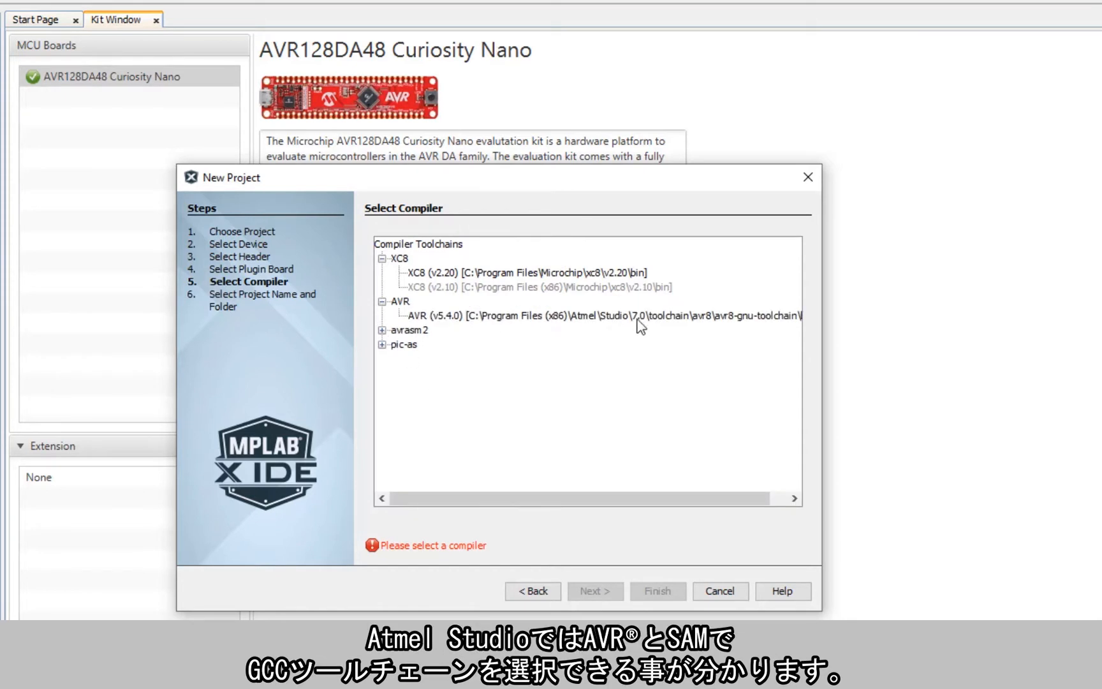
{"action": "left_click", "coordinate": [602, 319]}
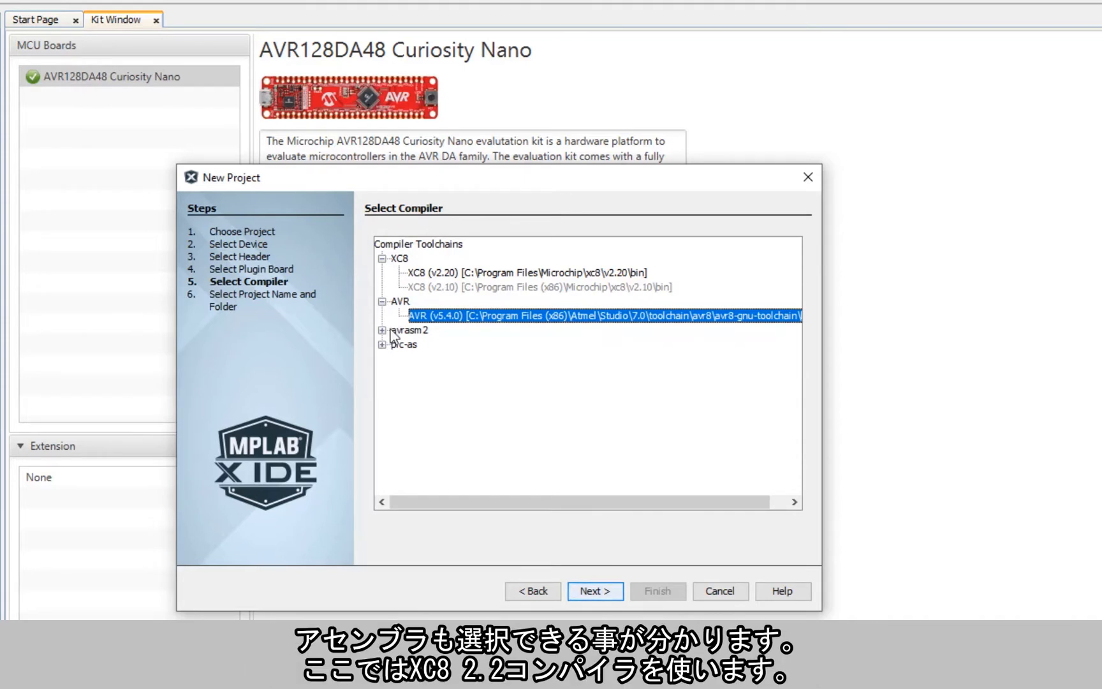
{"action": "left_click", "coordinate": [450, 274]}
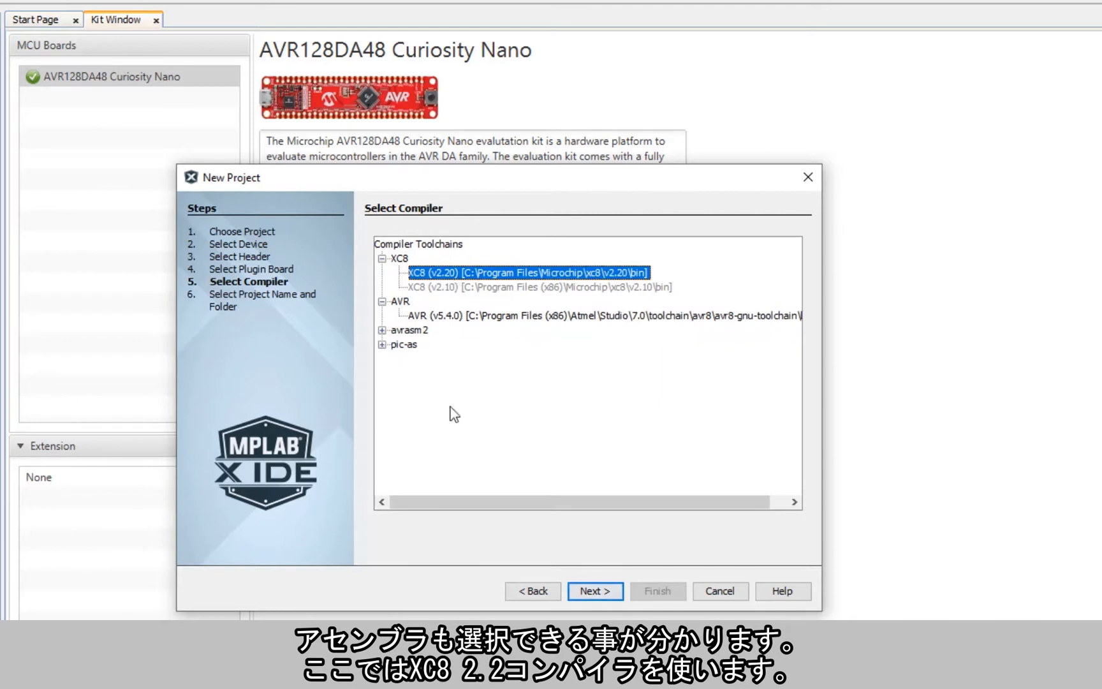
{"action": "left_click", "coordinate": [590, 592]}
Name the project "Getting Started" in C:\MPLABX and create it as the main project
{"action": "type", "text": "Getting Starte"}
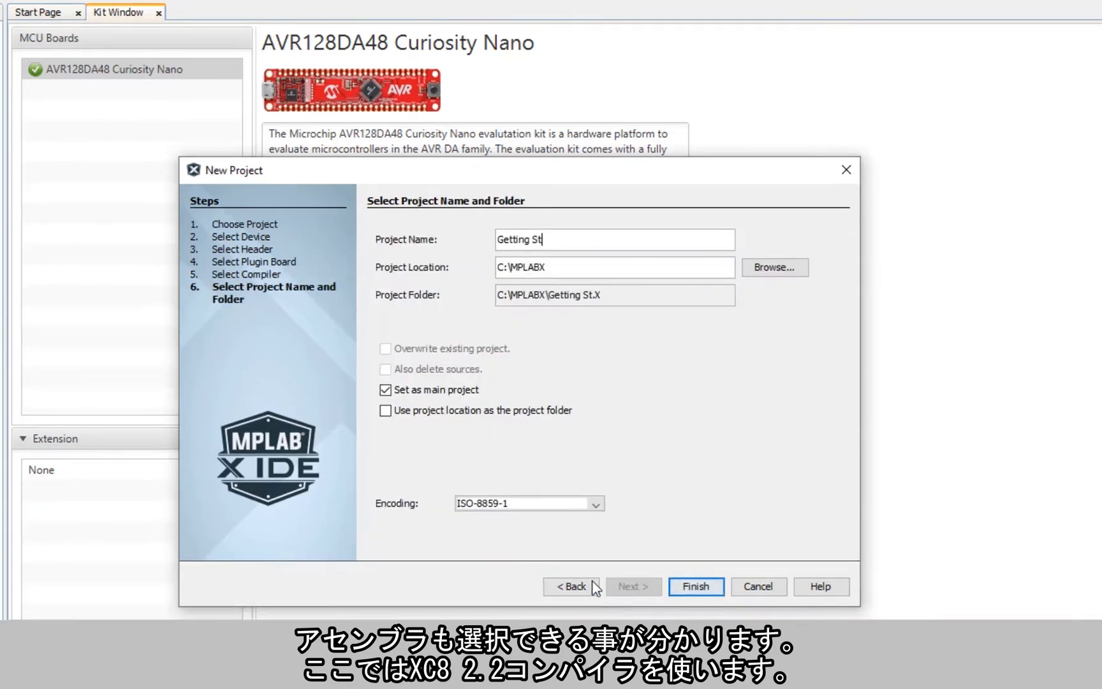
{"action": "type", "text": "d"}
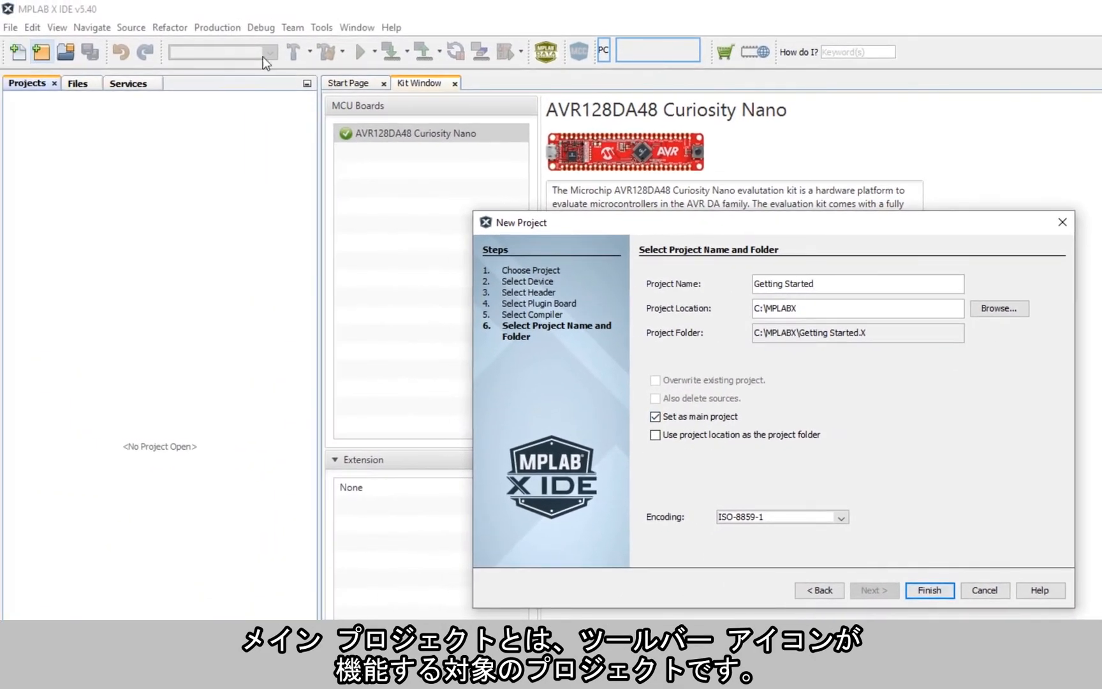
{"action": "left_click", "coordinate": [931, 589]}
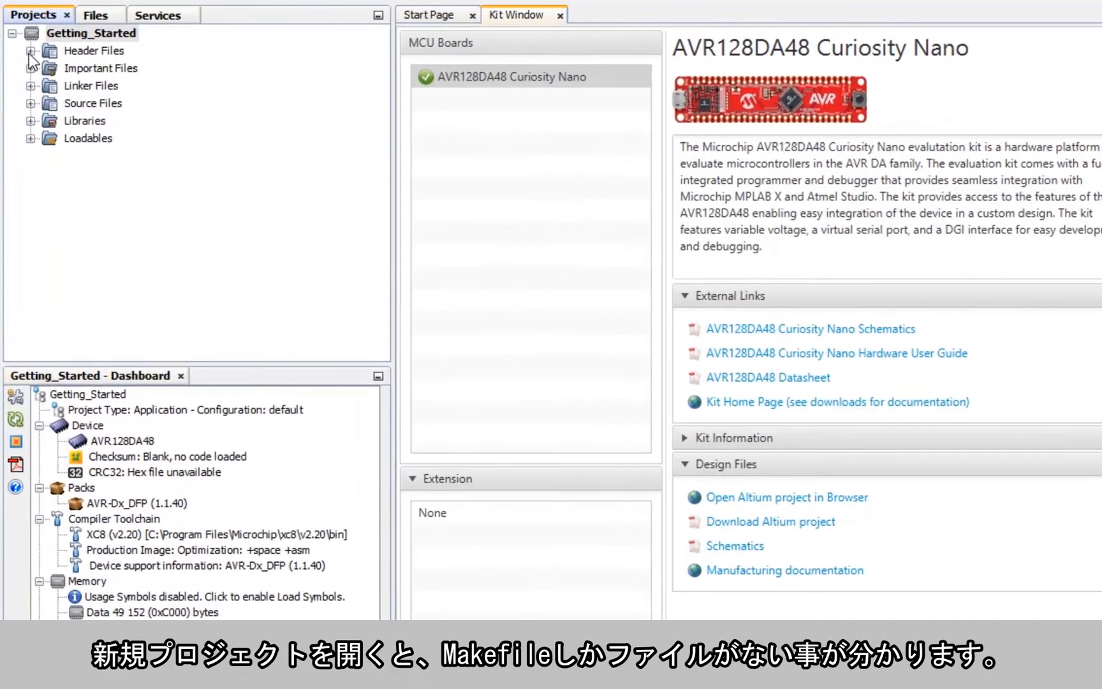
Check the contents of the project's folders and start a new file of another type in Source Files
{"action": "left_click", "coordinate": [30, 68]}
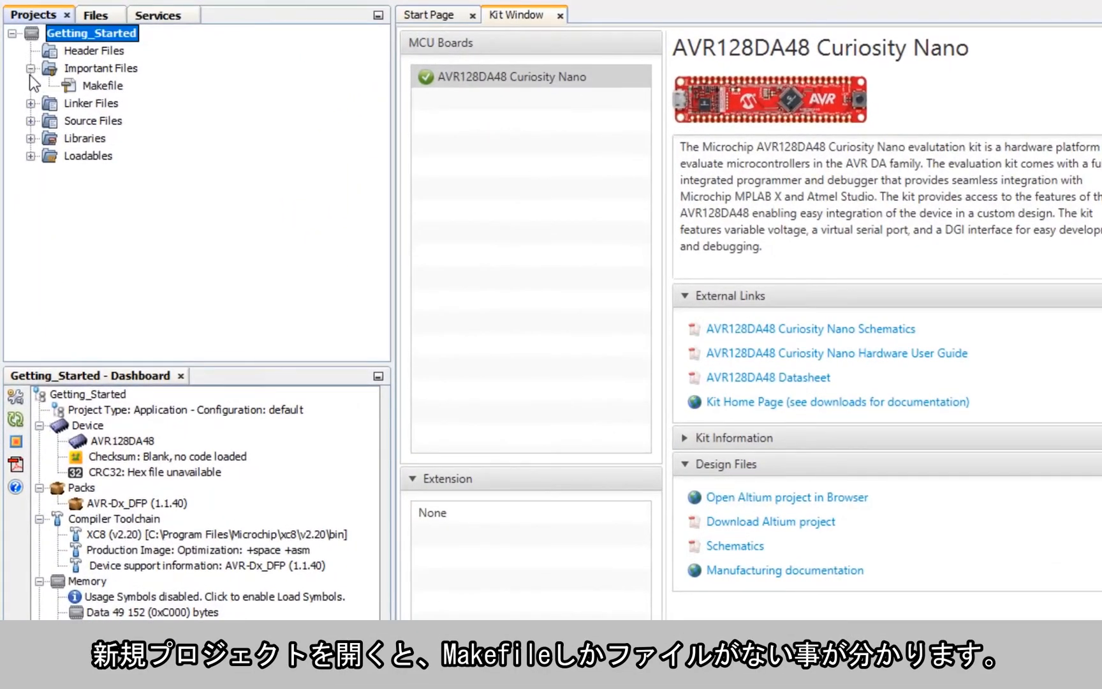
{"action": "left_click", "coordinate": [30, 138]}
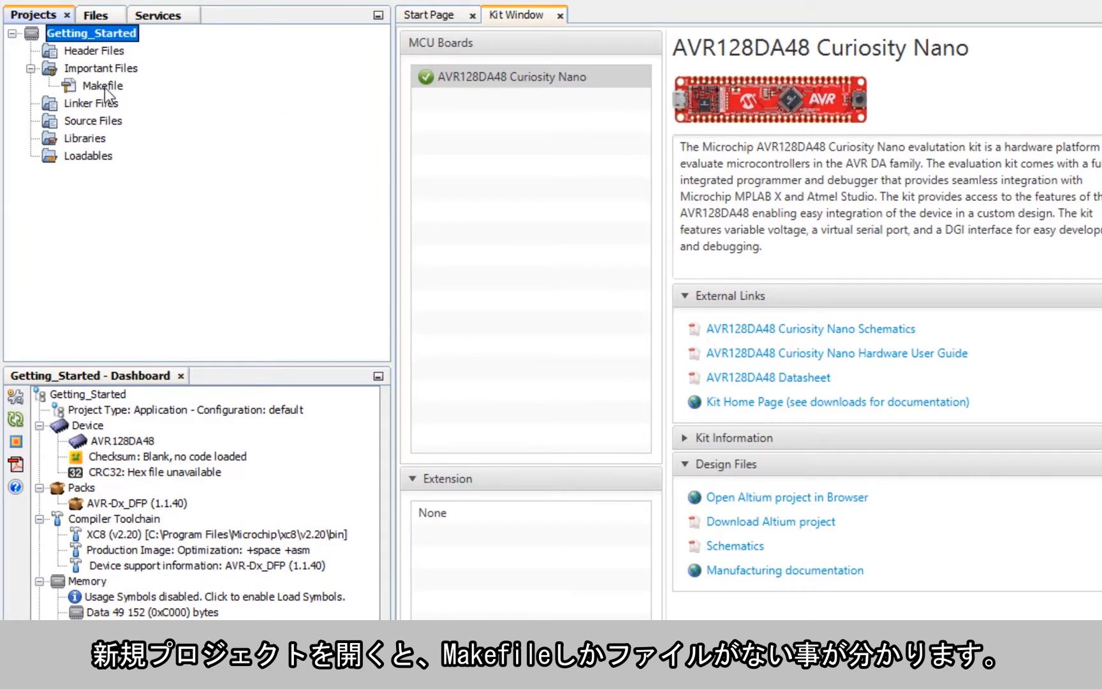
{"action": "left_click", "coordinate": [81, 121]}
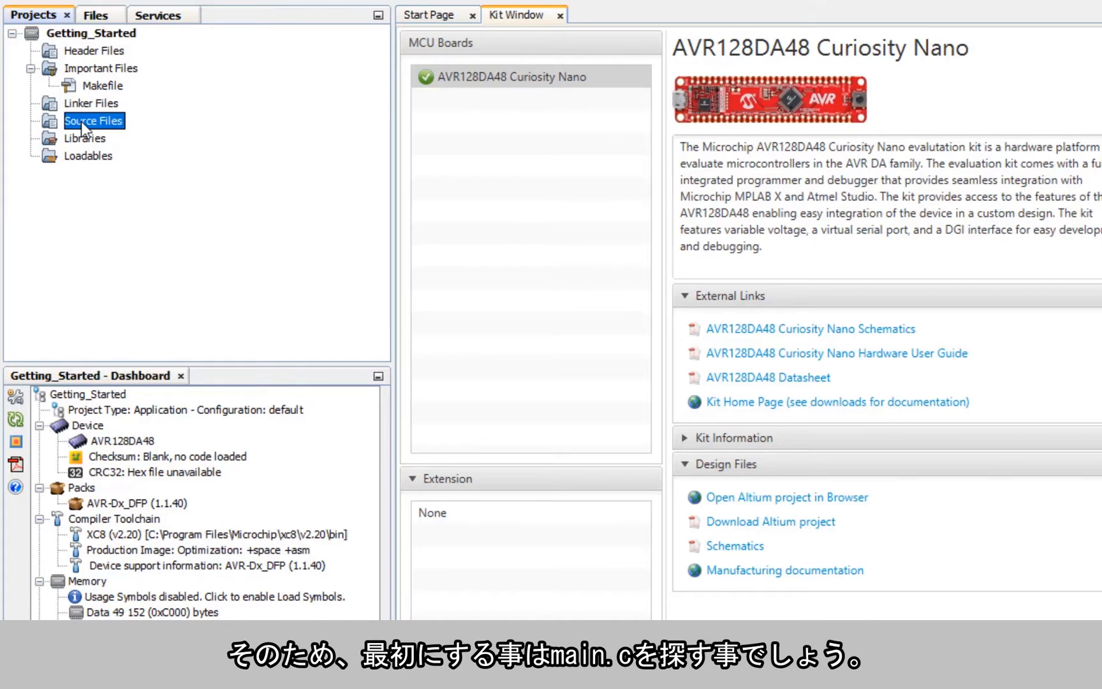
{"action": "right_click", "coordinate": [81, 121]}
{"action": "mouse_move", "coordinate": [282, 136]}
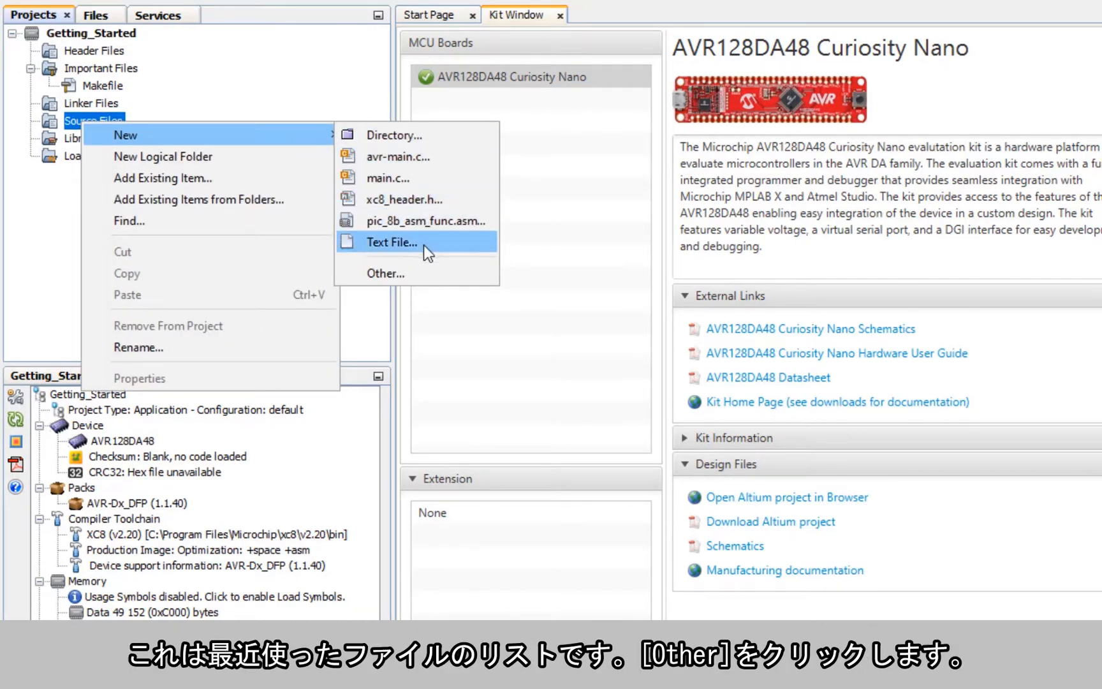
{"action": "left_click", "coordinate": [386, 274]}
Browse the compiler and C file categories and choose the XC8 Compiler's avr-main.c file type
{"action": "left_click", "coordinate": [795, 327]}
{"action": "scroll", "coordinate": [403, 338], "scroll_direction": "down", "scroll_amount": 2}
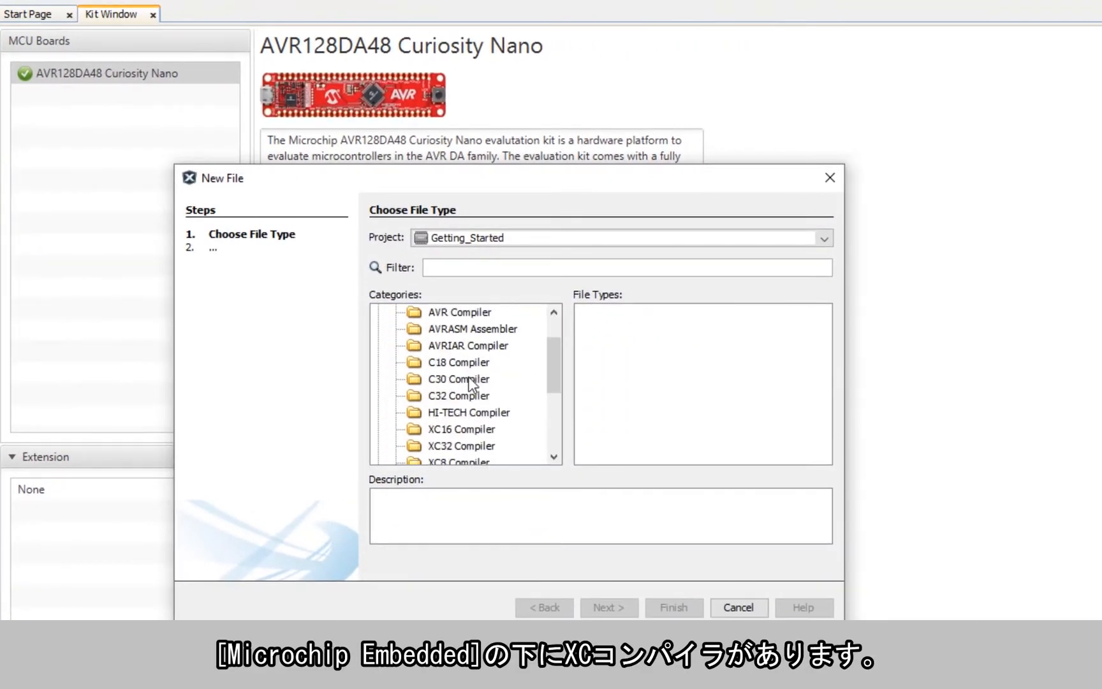
{"action": "left_click", "coordinate": [438, 414]}
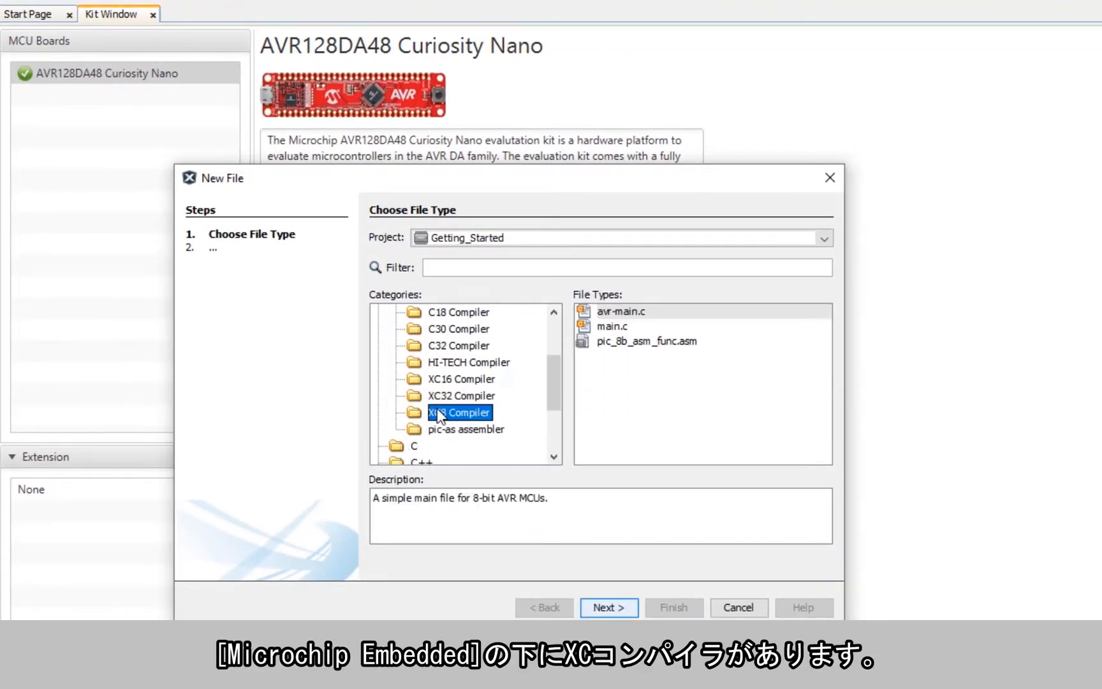
{"action": "left_click", "coordinate": [411, 446]}
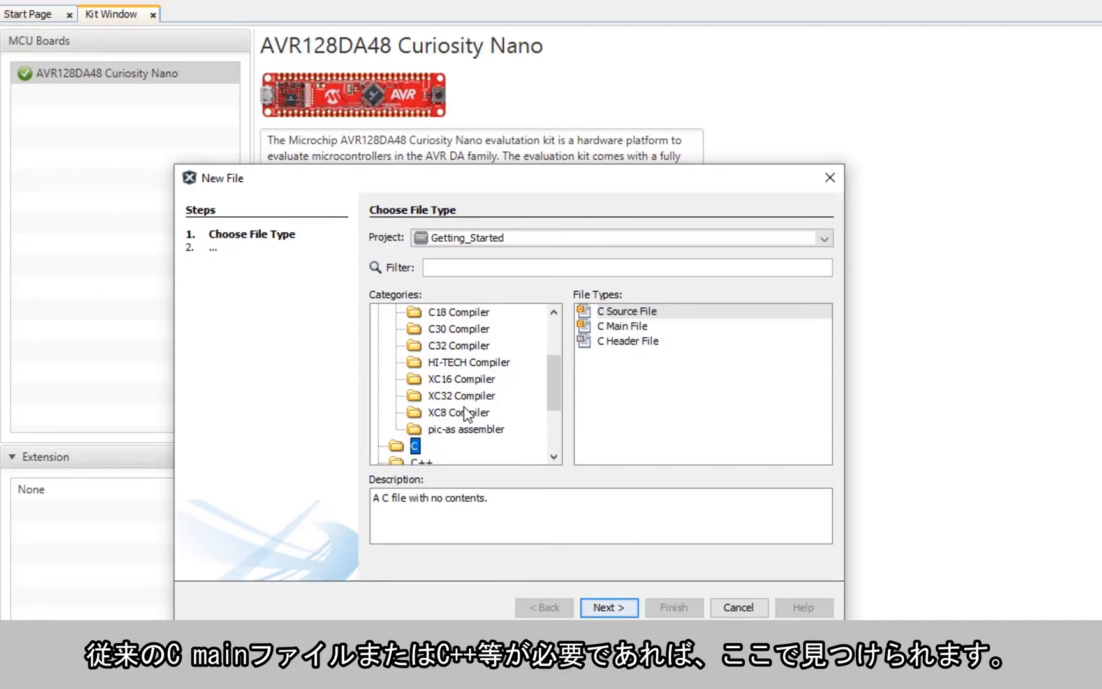
{"action": "scroll", "coordinate": [445, 431], "scroll_direction": "down", "scroll_amount": 1}
{"action": "scroll", "coordinate": [471, 432], "scroll_direction": "up", "scroll_amount": 1}
{"action": "left_click", "coordinate": [445, 411]}
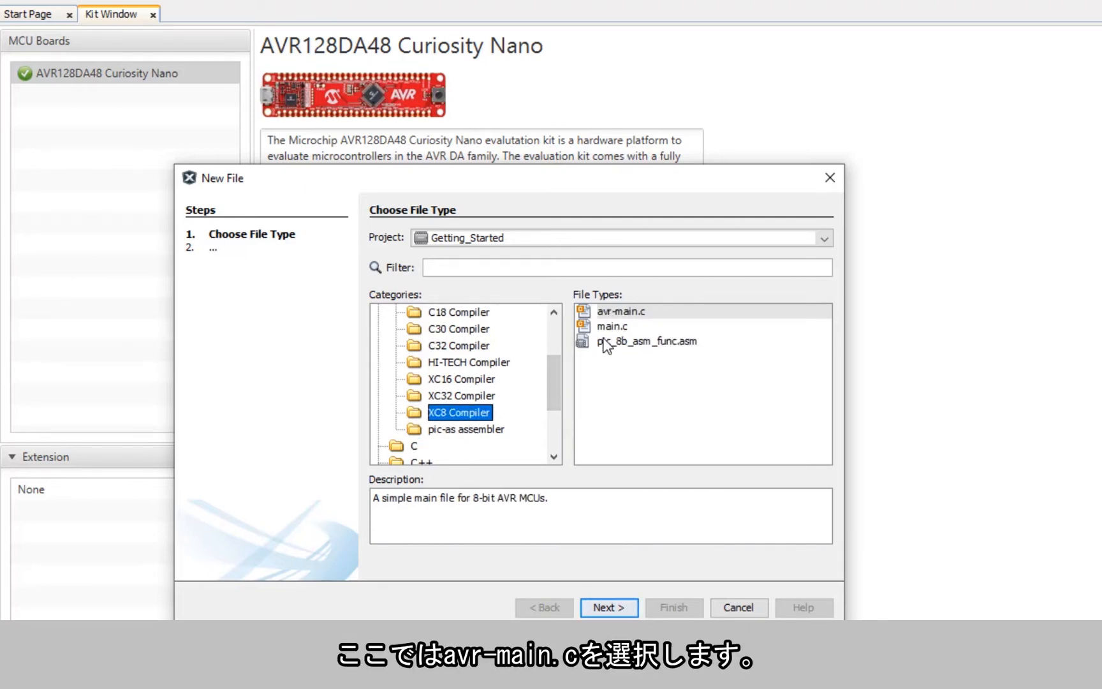
Name the new C source file "main" and create it in the Getting_Started project
{"action": "left_click", "coordinate": [609, 606]}
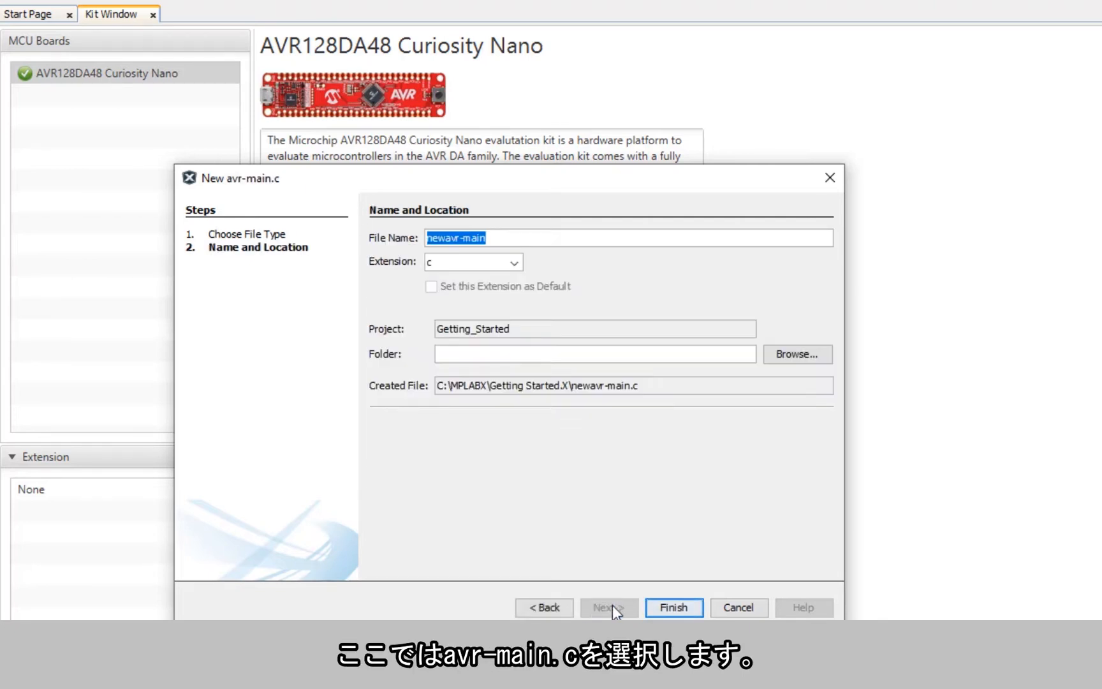
{"action": "type", "text": "main"}
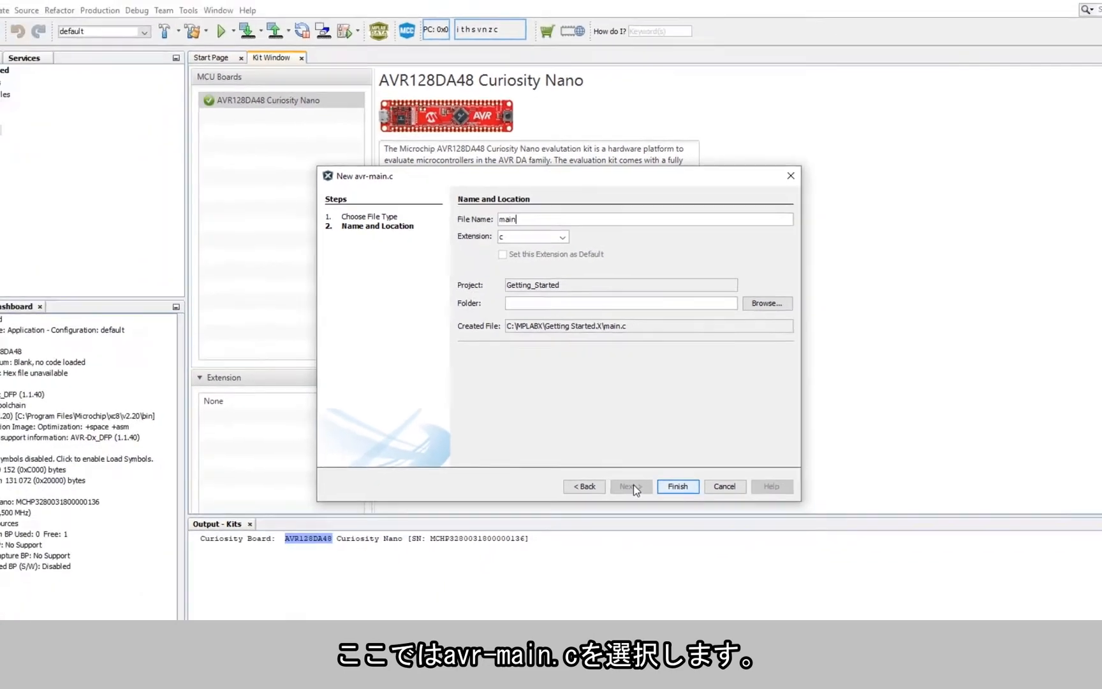
{"action": "key", "text": "Return"}
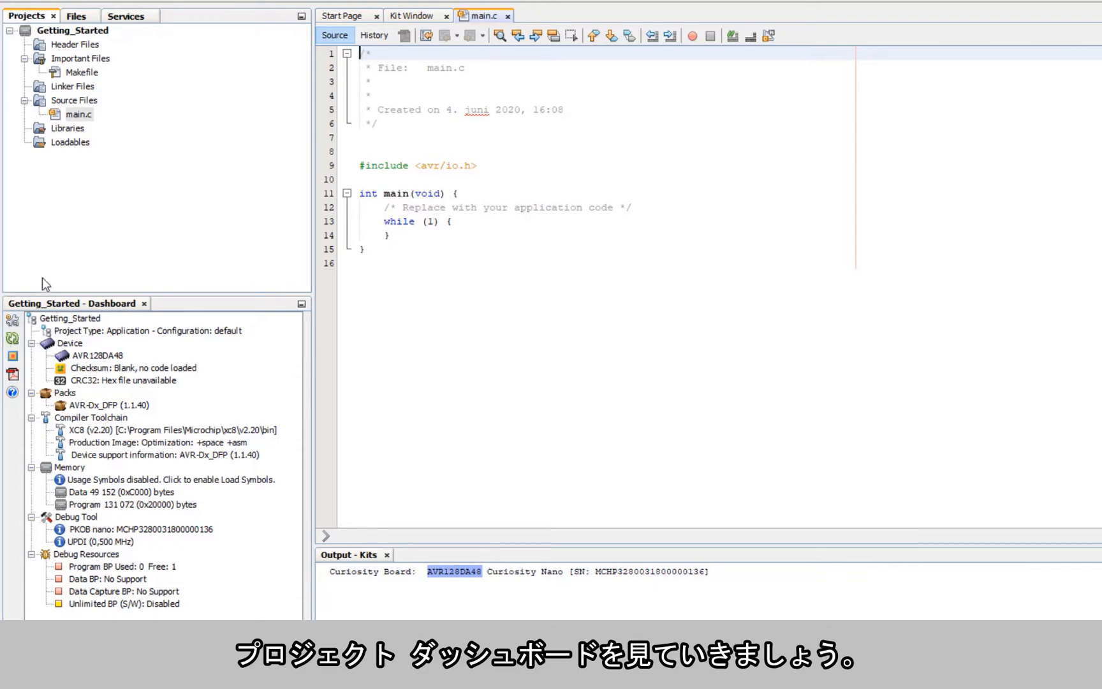
Open the properties of the Getting_Started project from its dashboard
{"action": "left_click", "coordinate": [10, 320]}
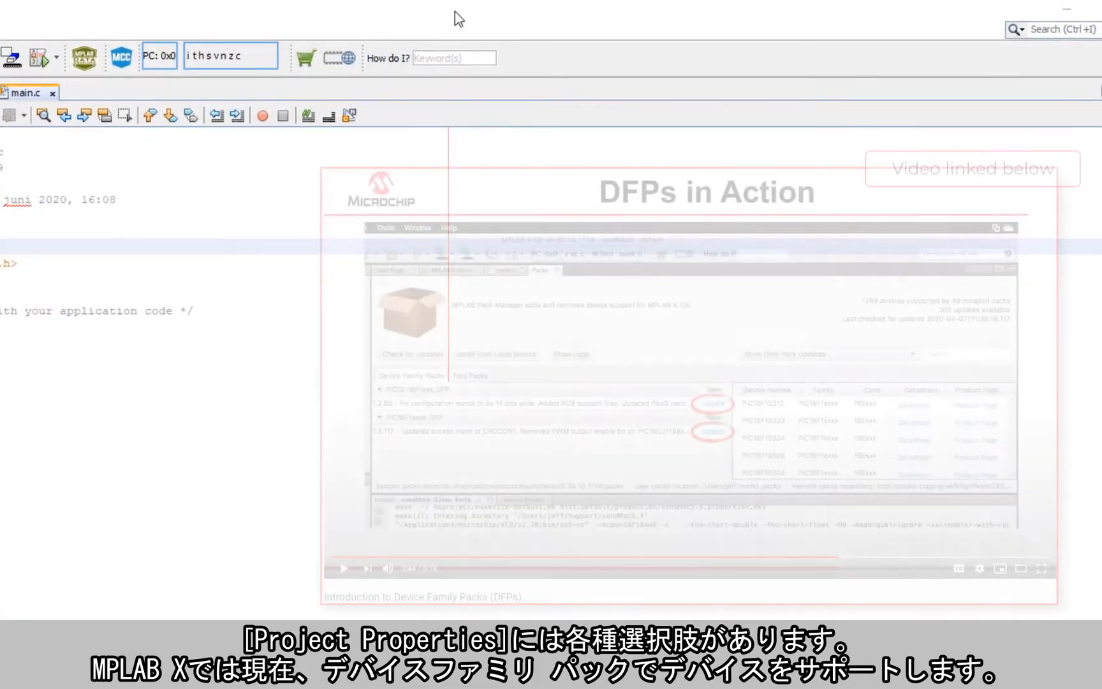
Search the Microchip Developer Help for "family packs"
{"action": "left_click", "coordinate": [453, 58]}
{"action": "type", "text": "family packs"}
{"action": "key", "text": "Return"}
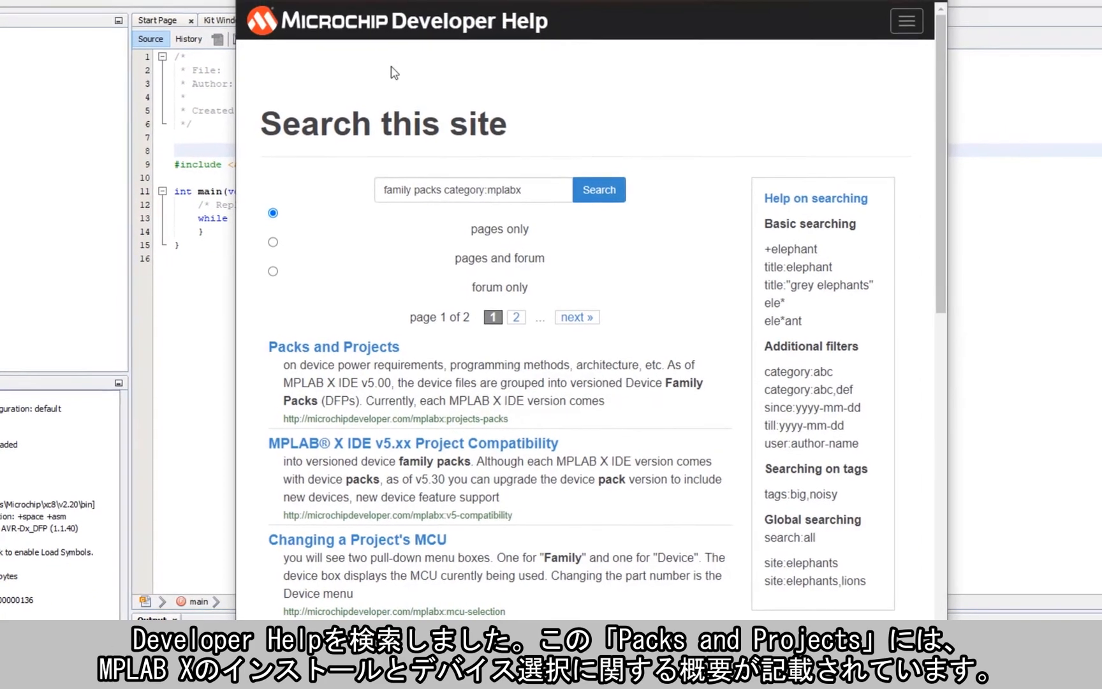
Open the Packs and Projects help article and read how to install packs during and after IDE installation
{"action": "left_click", "coordinate": [328, 361]}
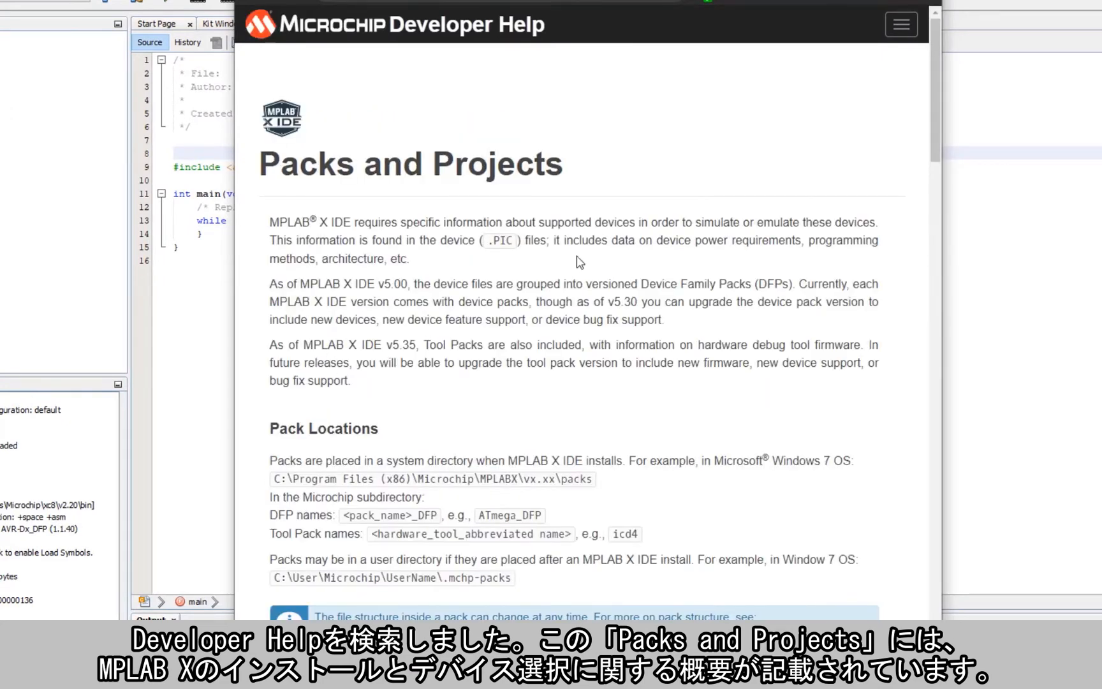
{"action": "scroll", "coordinate": [577, 258], "scroll_direction": "down", "scroll_amount": 1}
{"action": "scroll", "coordinate": [598, 312], "scroll_direction": "down", "scroll_amount": 7}
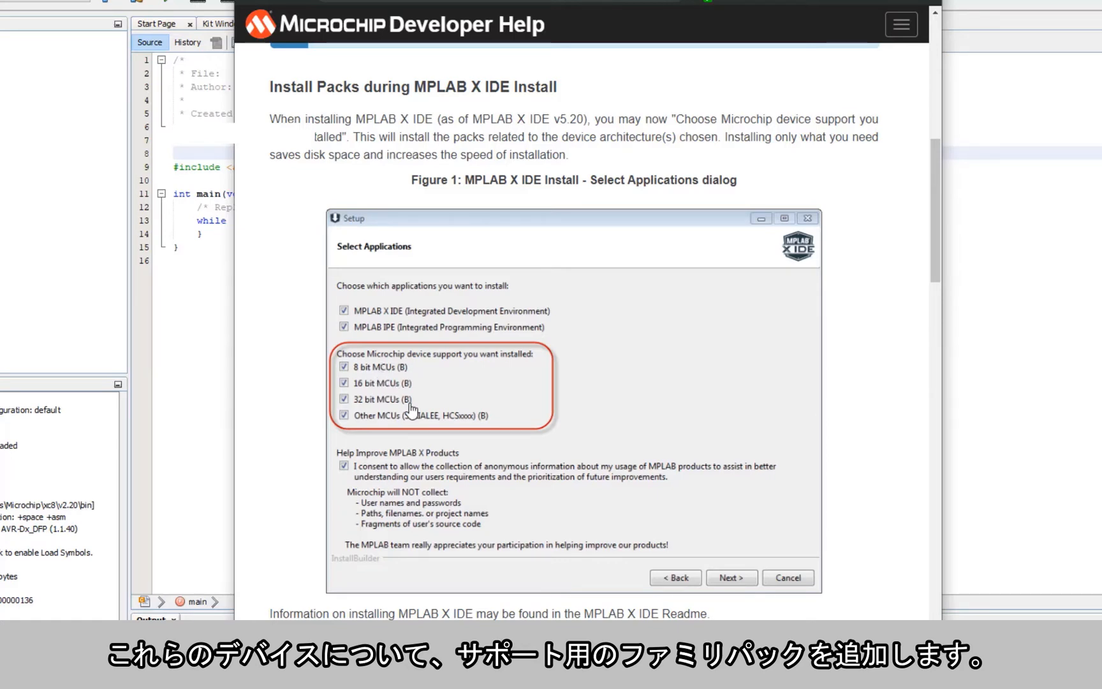
{"action": "scroll", "coordinate": [411, 415], "scroll_direction": "down", "scroll_amount": 3}
{"action": "scroll", "coordinate": [412, 415], "scroll_direction": "down", "scroll_amount": 4}
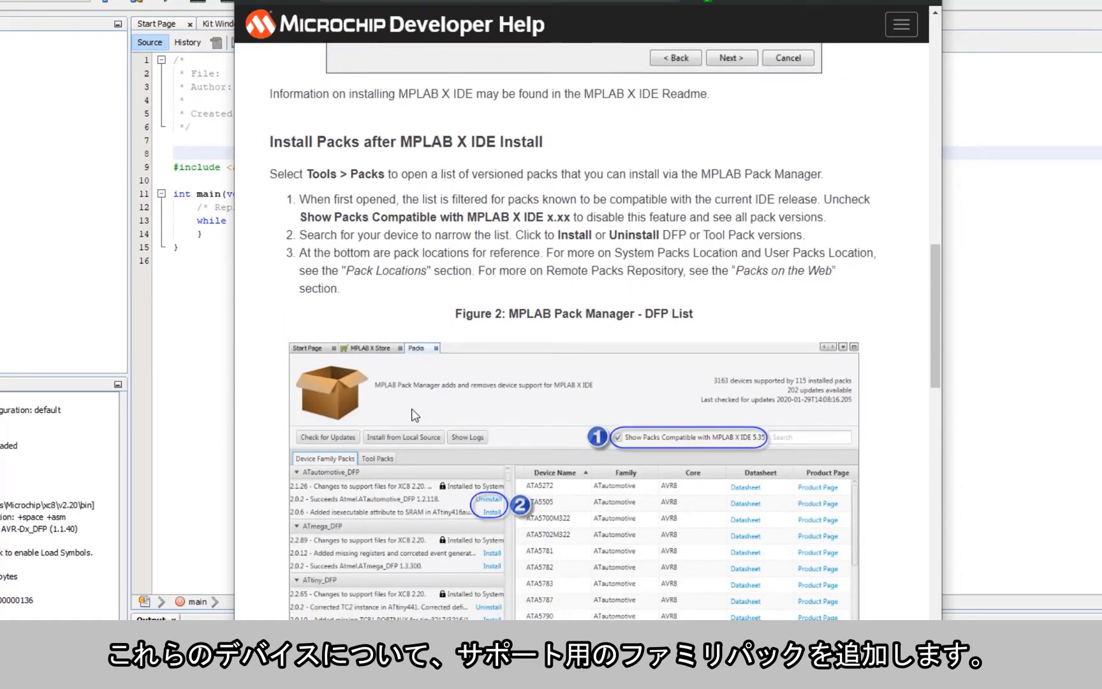
Finish reading the pack installation help and open the MPLAB Pack Manager in the IDE
{"action": "scroll", "coordinate": [501, 276], "scroll_direction": "down", "scroll_amount": 1}
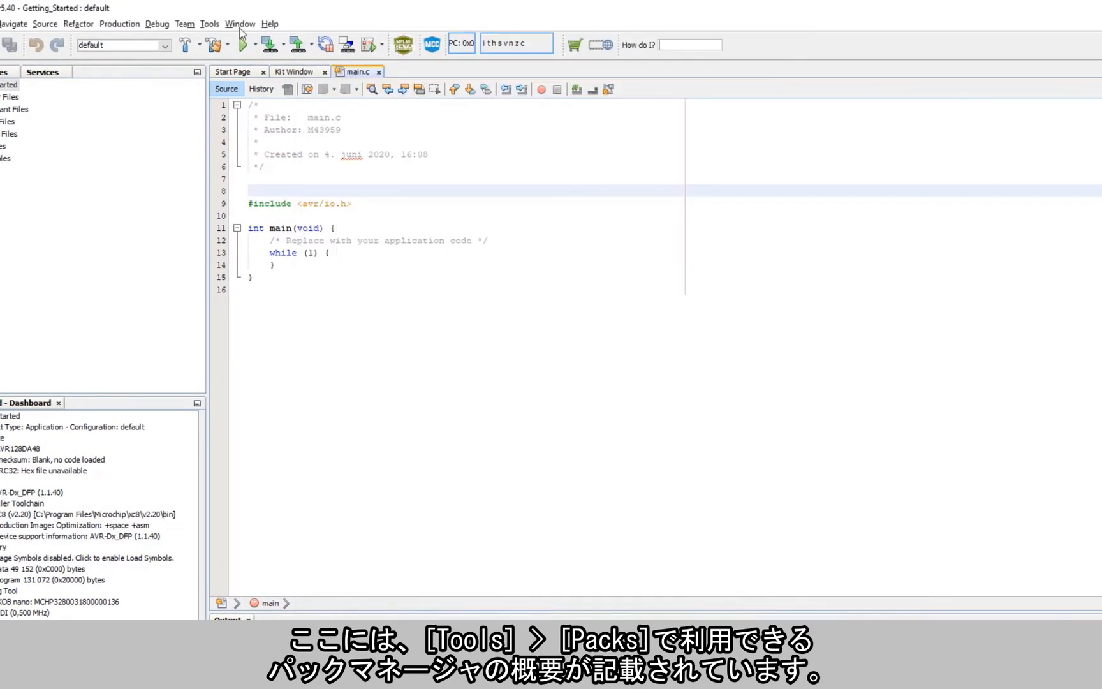
{"action": "left_click", "coordinate": [209, 23]}
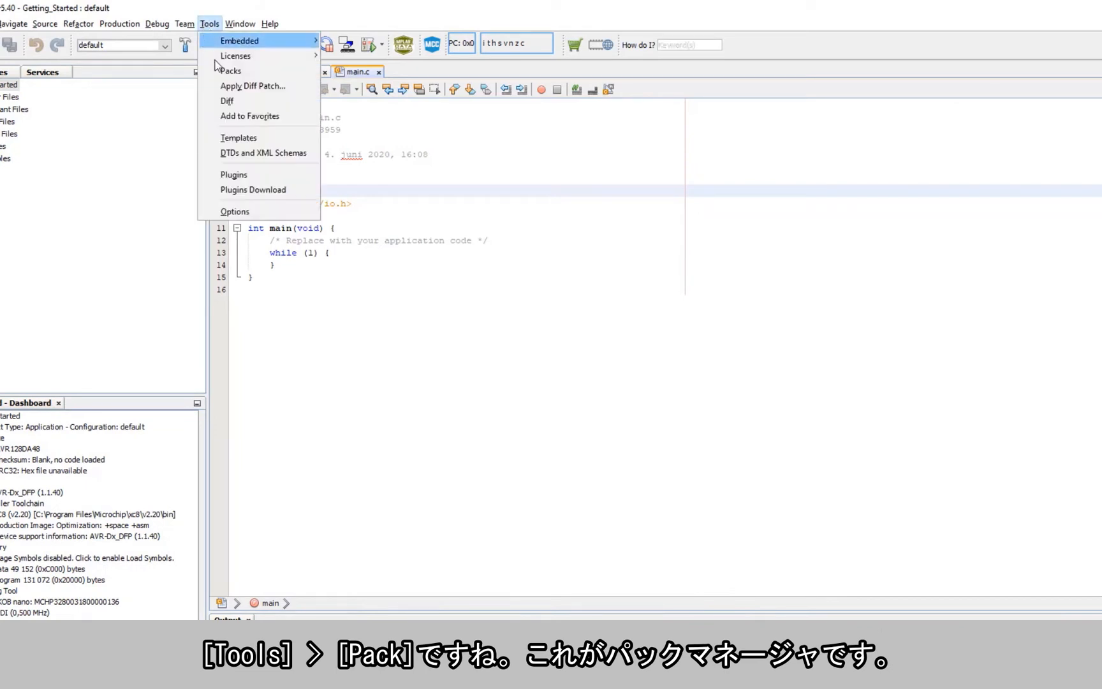
{"action": "left_click", "coordinate": [228, 71]}
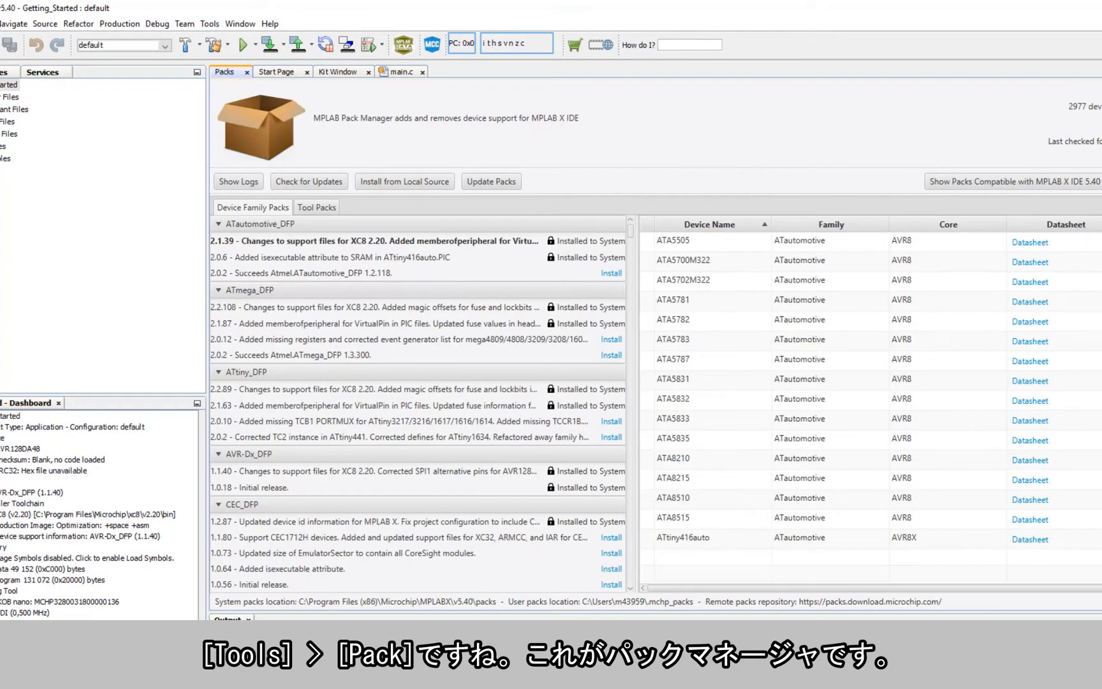
Review the PKOB nano debugger's Communication and Power options in the project properties, toggling Power target circuit on and back off
{"action": "left_click", "coordinate": [482, 203]}
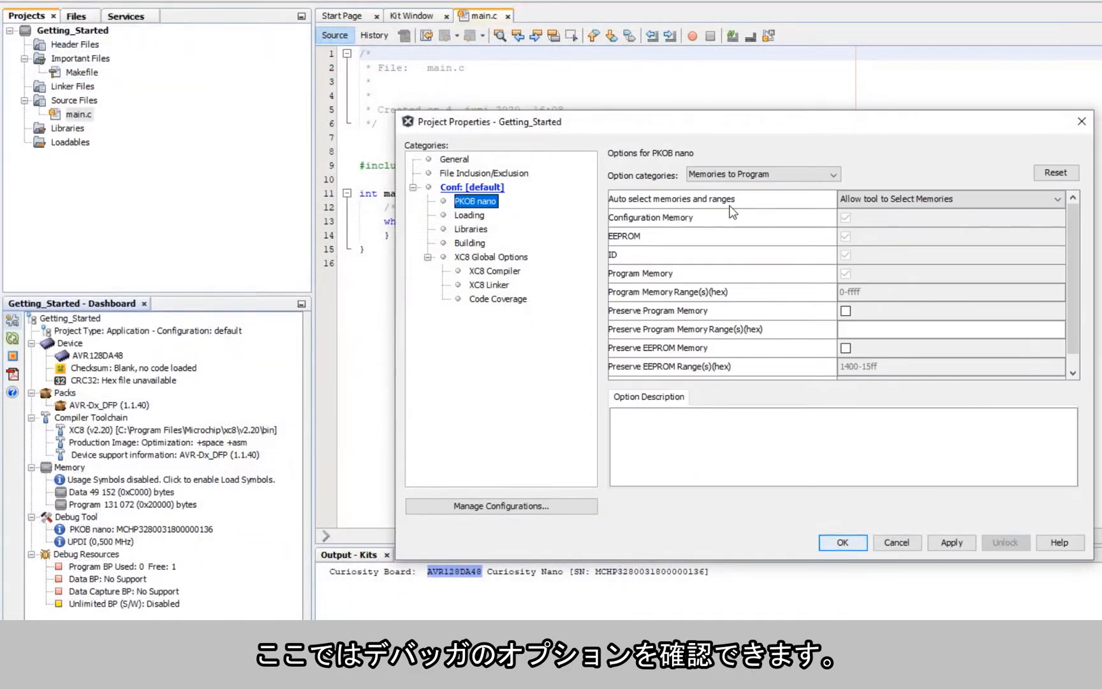
{"action": "left_click", "coordinate": [722, 175]}
{"action": "left_click", "coordinate": [715, 251]}
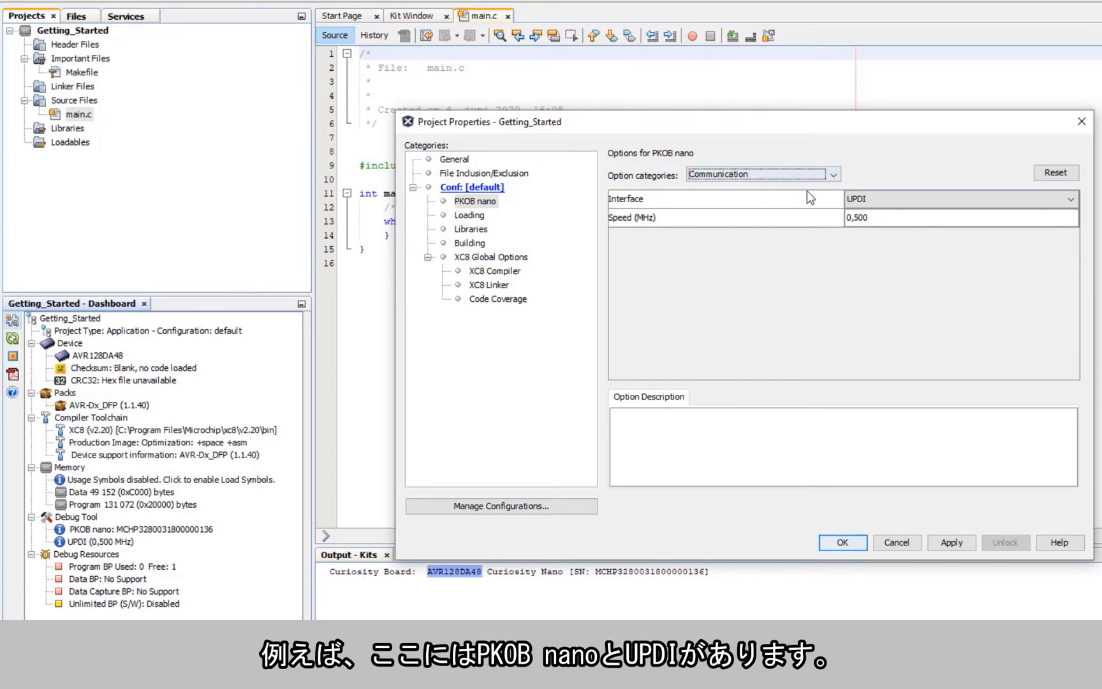
{"action": "left_click", "coordinate": [789, 179]}
{"action": "left_click", "coordinate": [699, 227]}
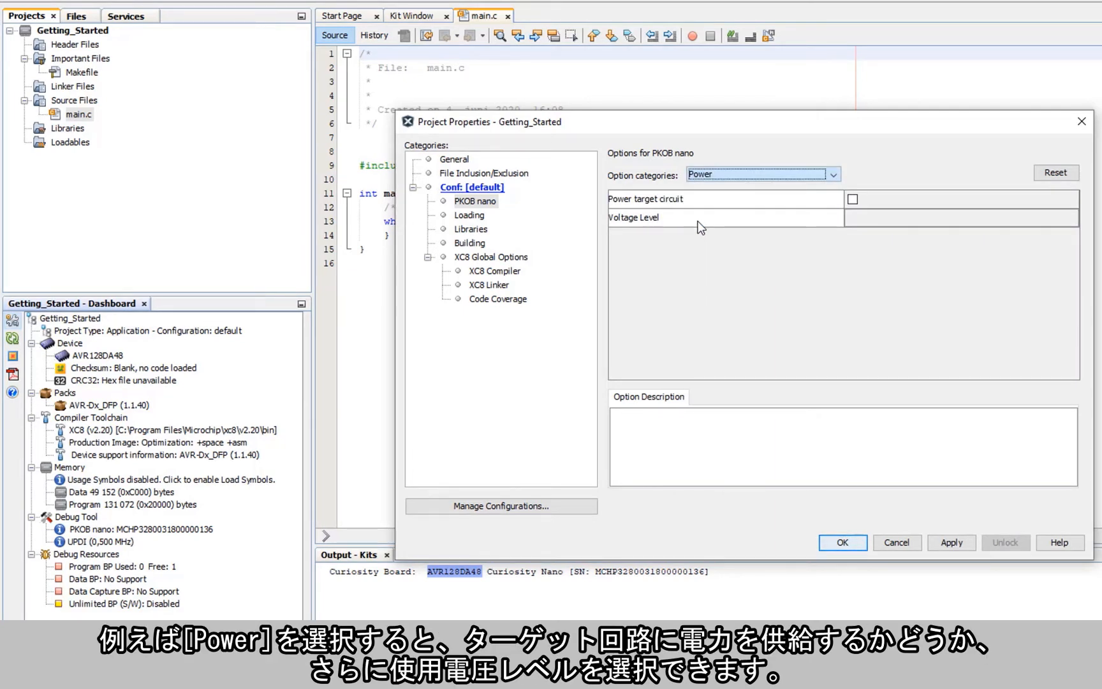
{"action": "left_click", "coordinate": [851, 199]}
{"action": "left_click", "coordinate": [852, 200]}
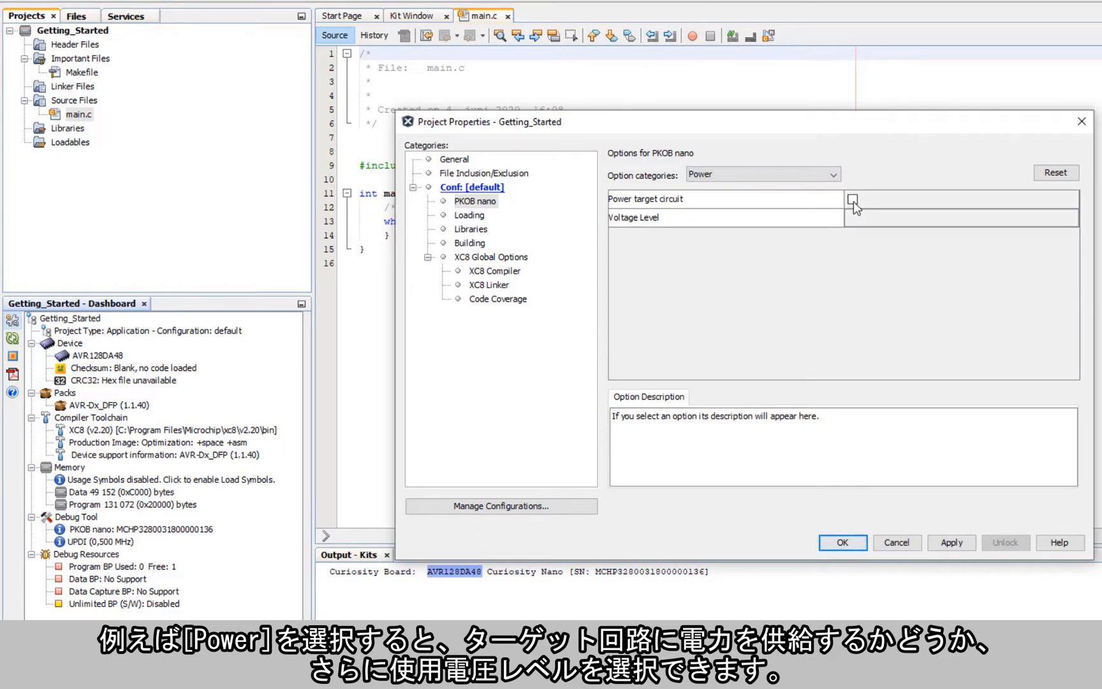
Review the Loading, XC8 Global Options and Code Coverage settings, and close the project properties without applying changes
{"action": "left_click", "coordinate": [473, 216]}
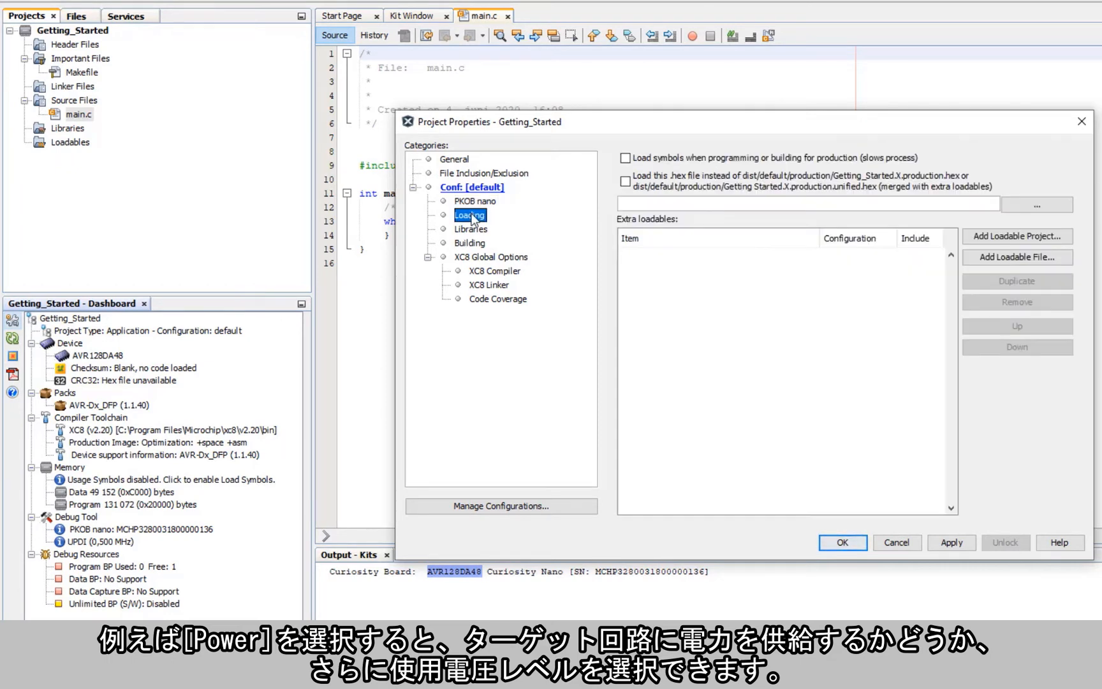
{"action": "left_click", "coordinate": [469, 257]}
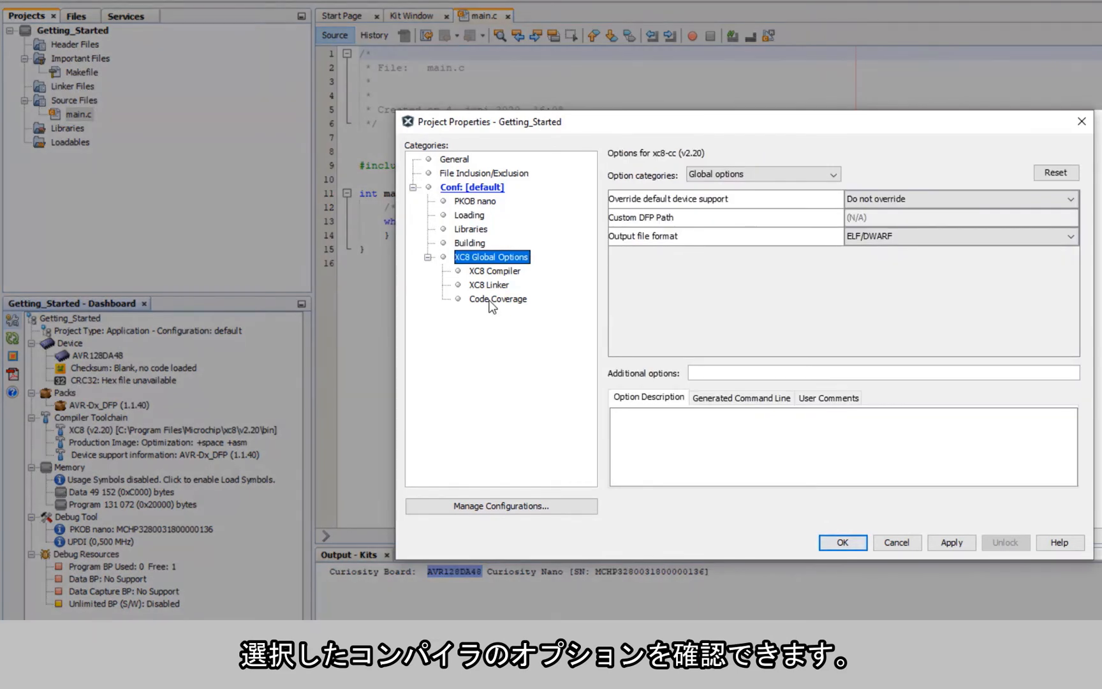
{"action": "left_click", "coordinate": [492, 300]}
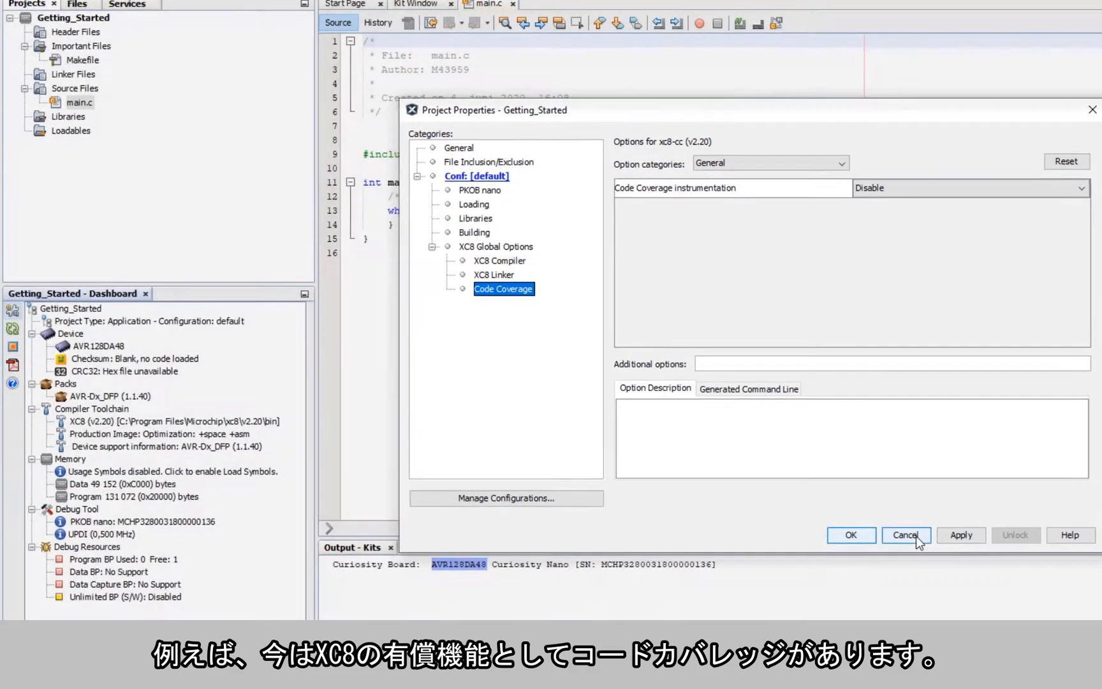
{"action": "left_click", "coordinate": [897, 542]}
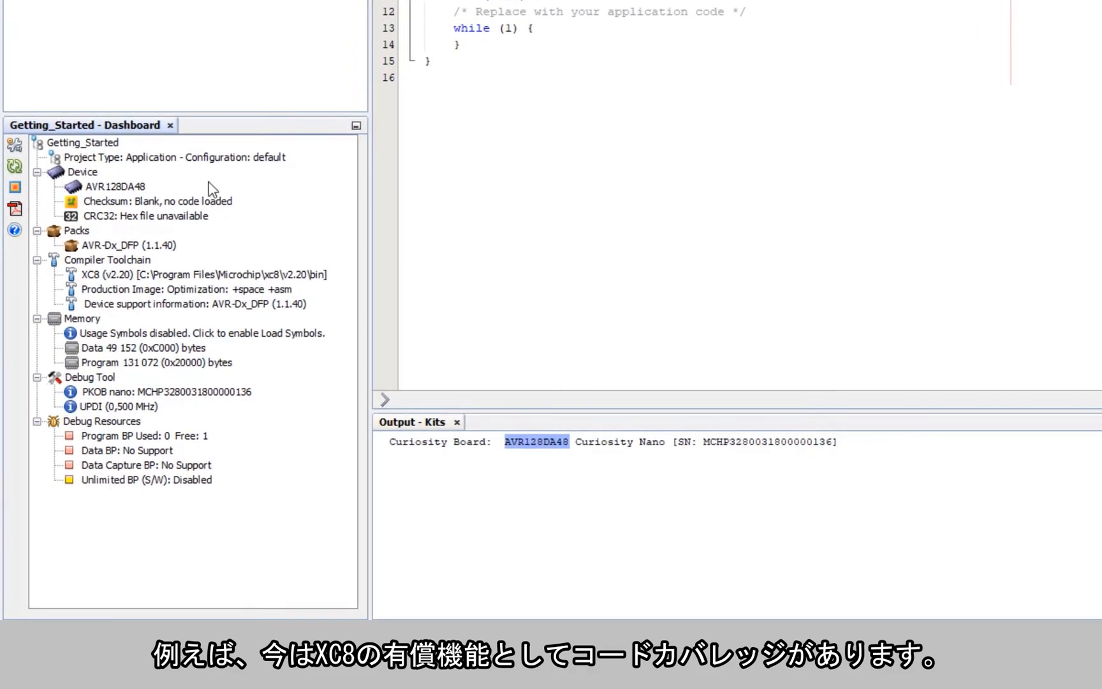
Refresh the debug tool status and inspect the debugger firmware version and the target, supply and USB voltages in the dashboard
{"action": "left_click", "coordinate": [16, 167]}
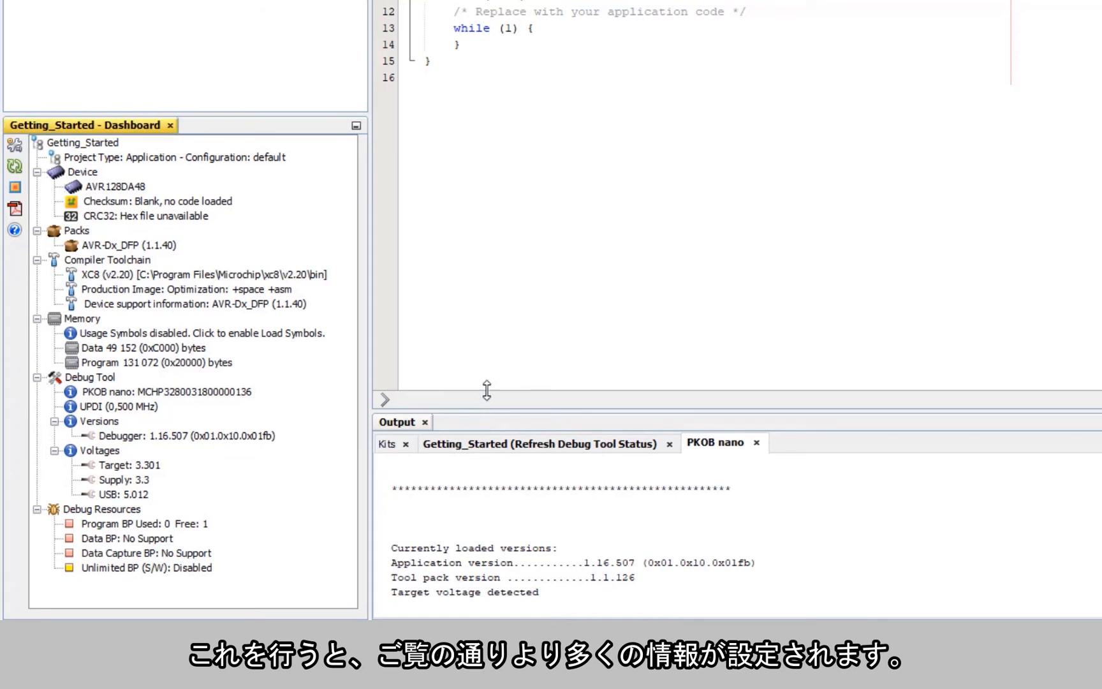
{"action": "left_click_drag", "start_coordinate": [485, 399], "coordinate": [512, 280]}
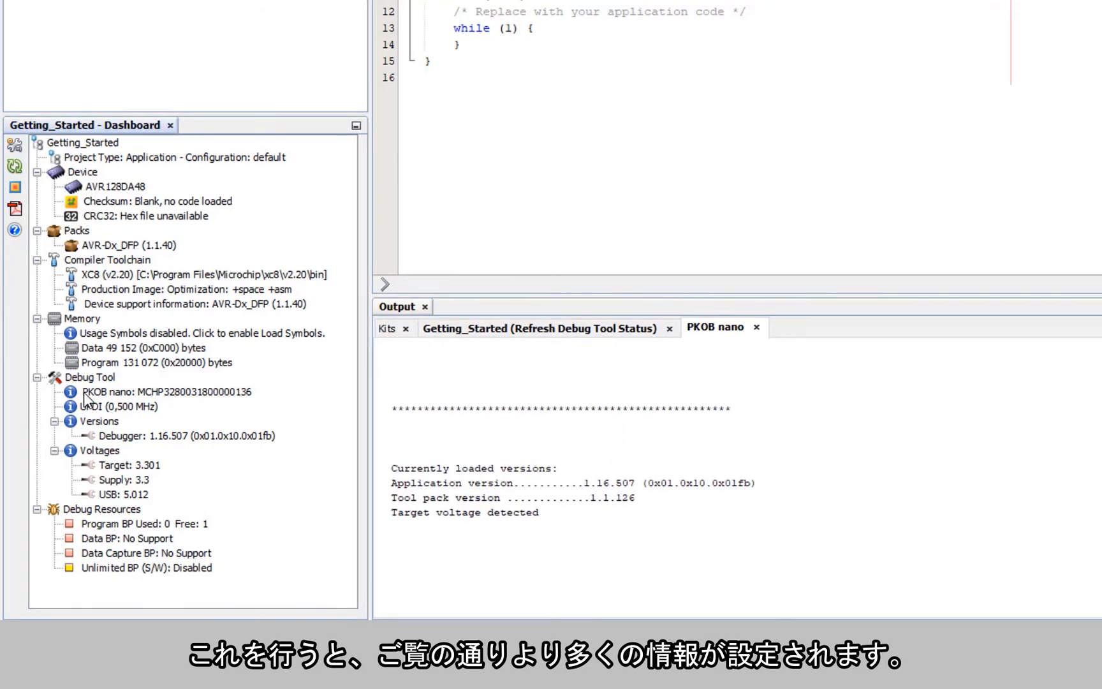
{"action": "left_click", "coordinate": [121, 435]}
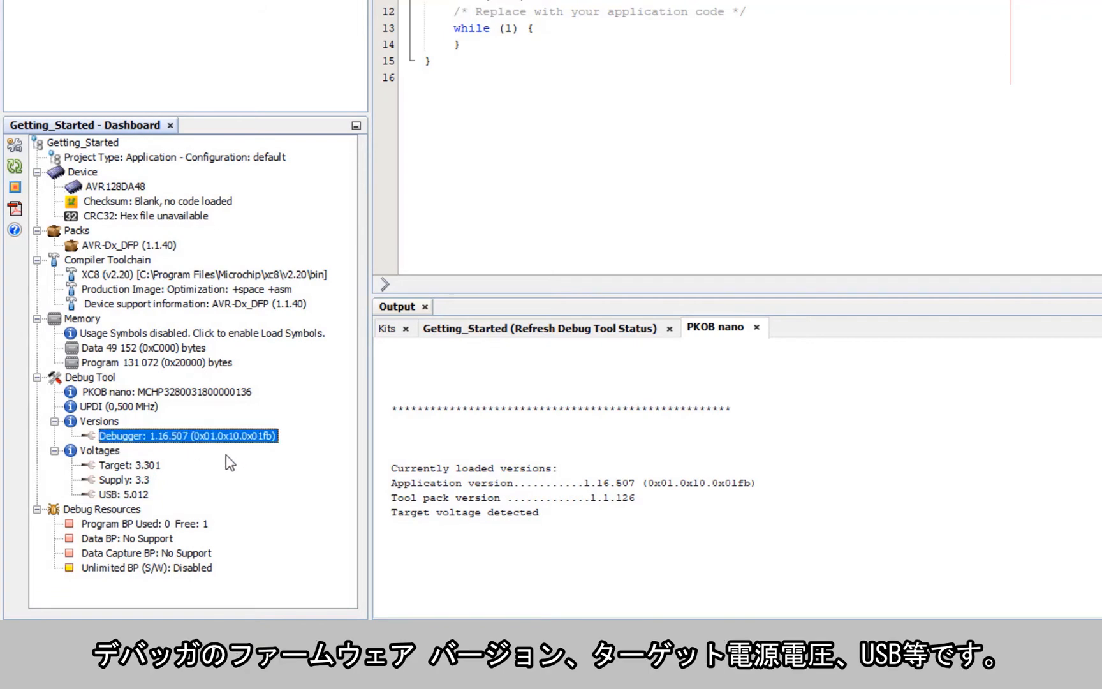
{"action": "left_click", "coordinate": [115, 469]}
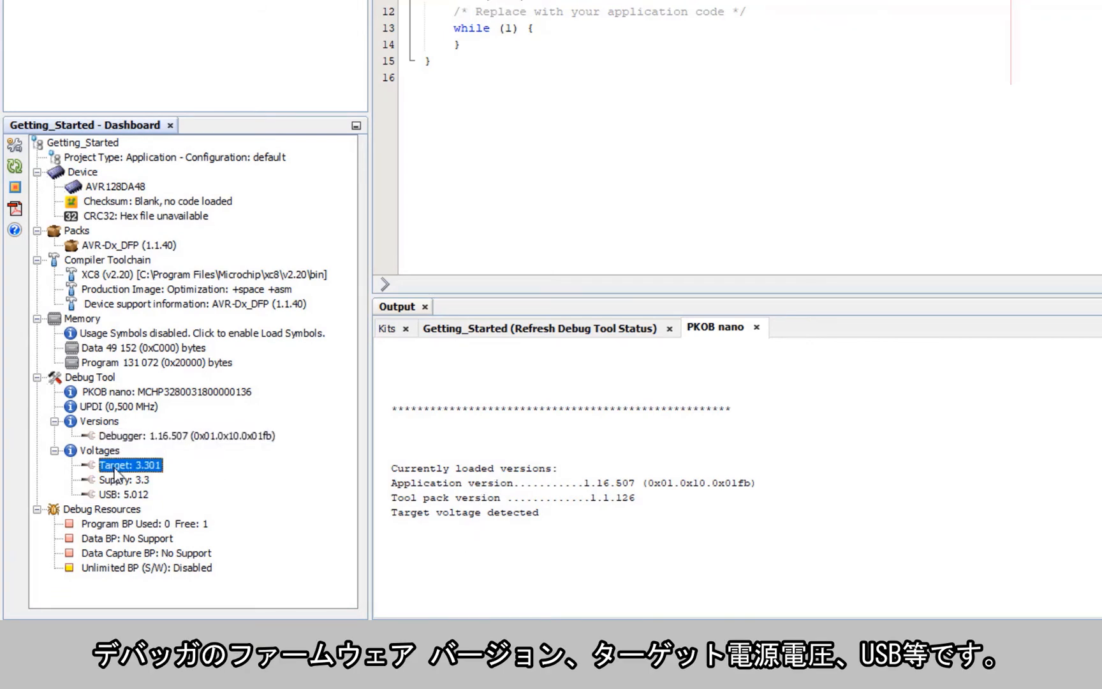
{"action": "left_click", "coordinate": [115, 480]}
{"action": "left_click", "coordinate": [113, 493]}
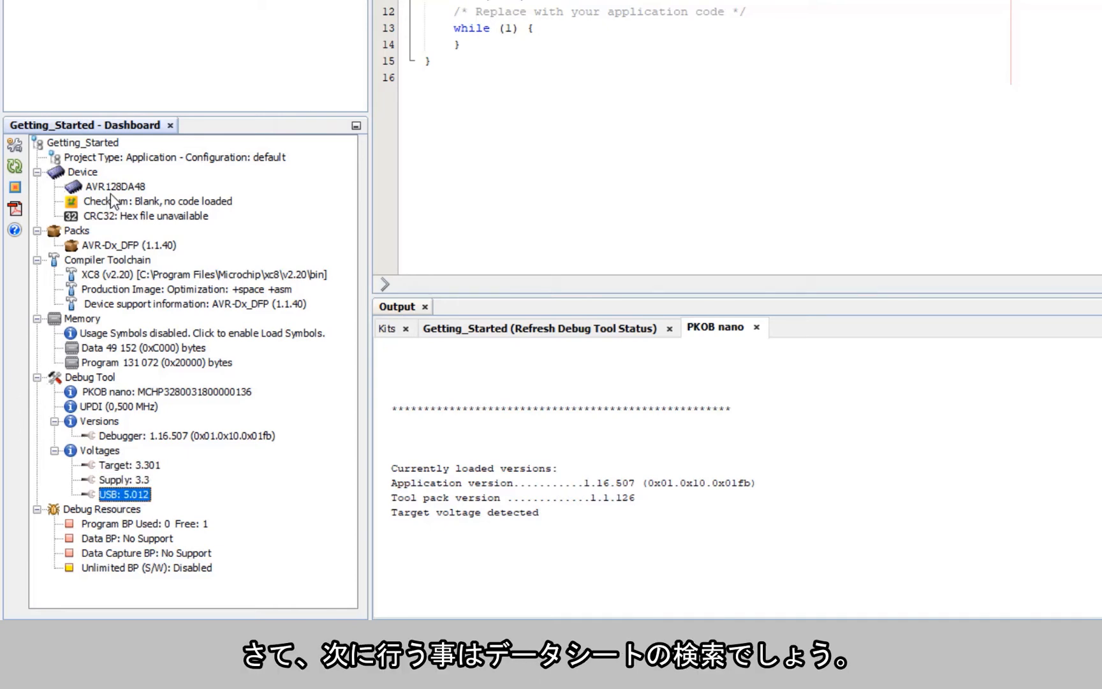
Open the device datasheet with the HTML Browser Download from Microchip Website option and download it as 40002183A.pdf
{"action": "left_click", "coordinate": [14, 209]}
{"action": "left_click", "coordinate": [728, 155]}
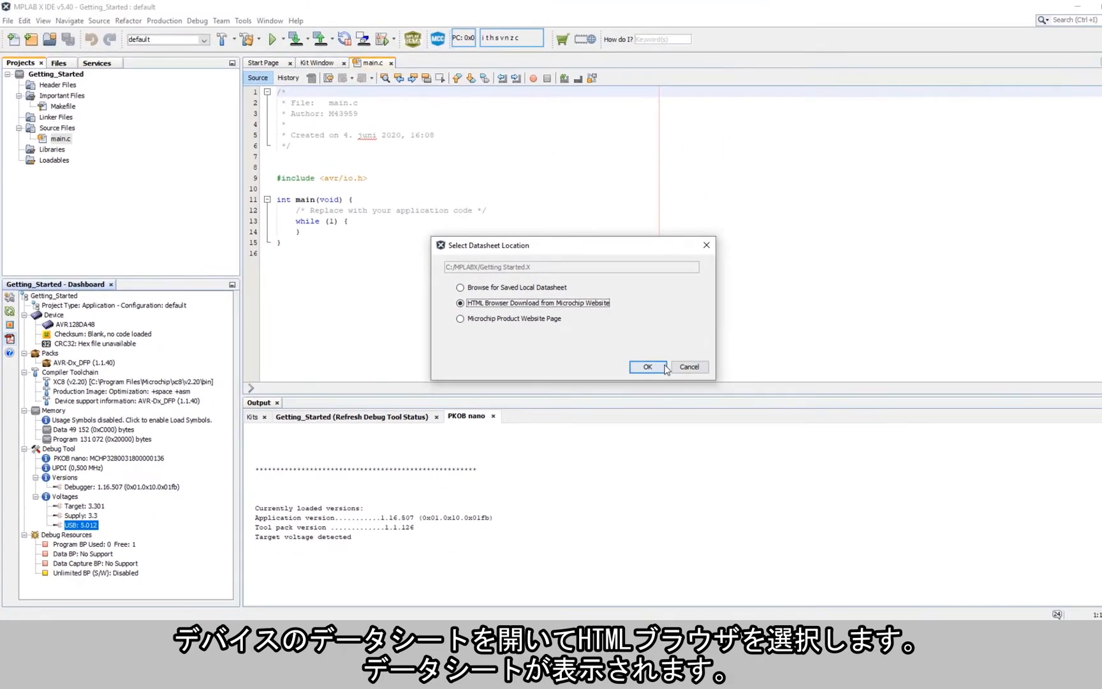
{"action": "left_click", "coordinate": [992, 252]}
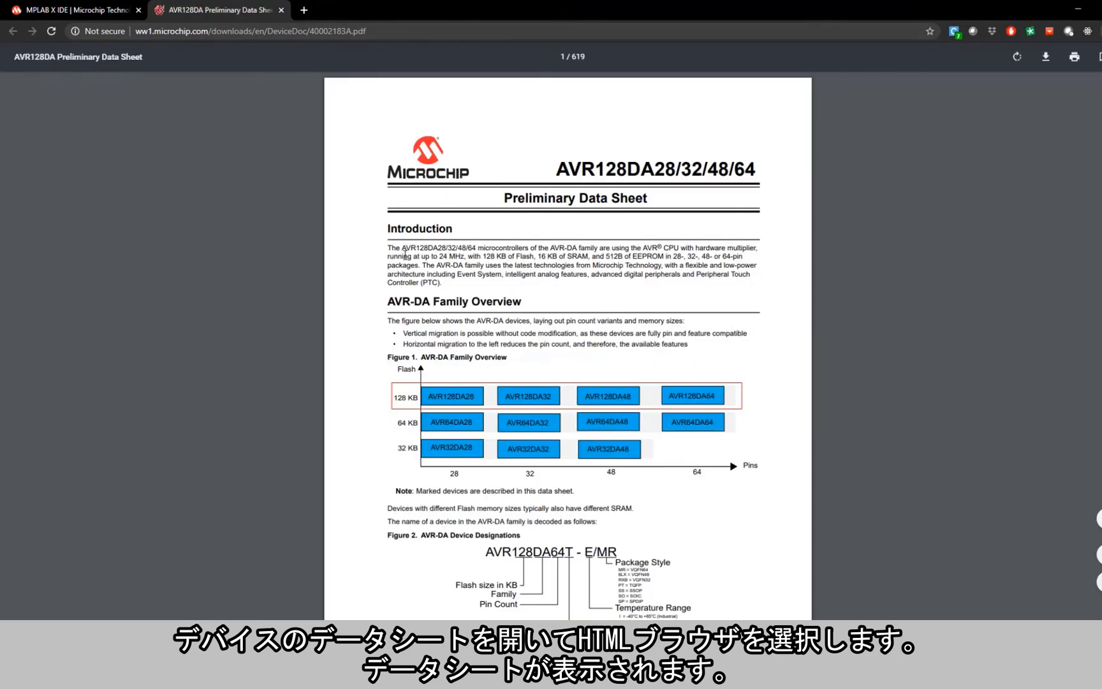
{"action": "left_click", "coordinate": [1045, 56]}
{"action": "left_click", "coordinate": [98, 91]}
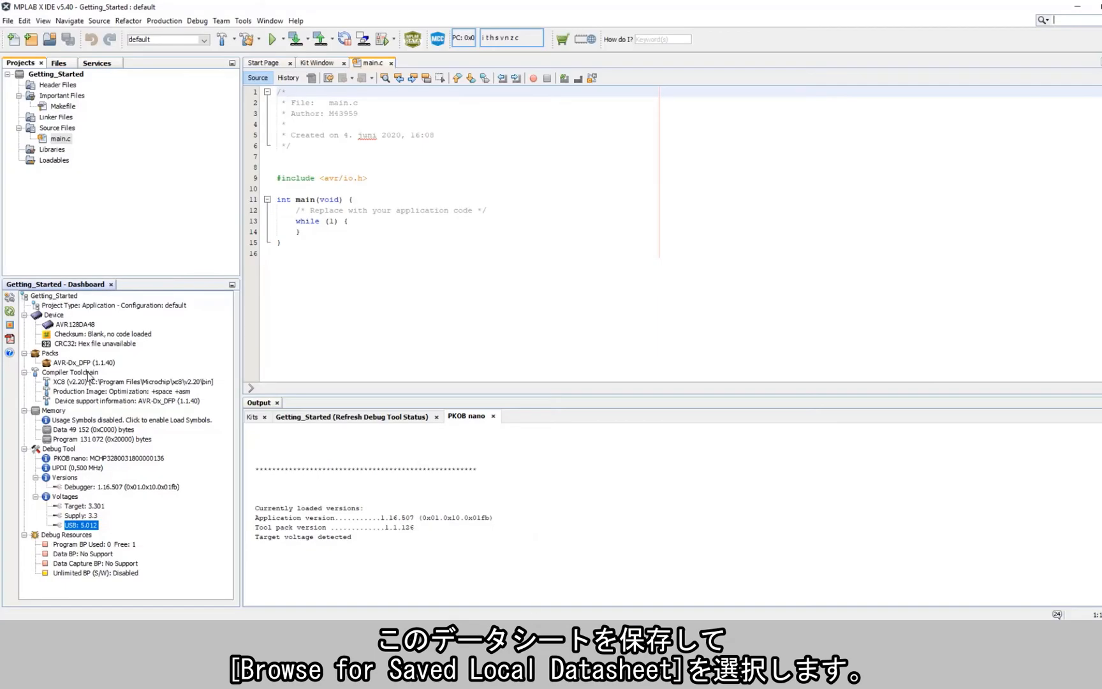
Browse for a saved local datasheet and open ATmega4808-4809-Data-Sheet-DS40002173A.pdf from the Desktop
{"action": "left_click", "coordinate": [9, 340]}
{"action": "left_click", "coordinate": [637, 367]}
{"action": "left_click", "coordinate": [212, 469]}
{"action": "left_click", "coordinate": [345, 541]}
{"action": "left_click", "coordinate": [9, 339]}
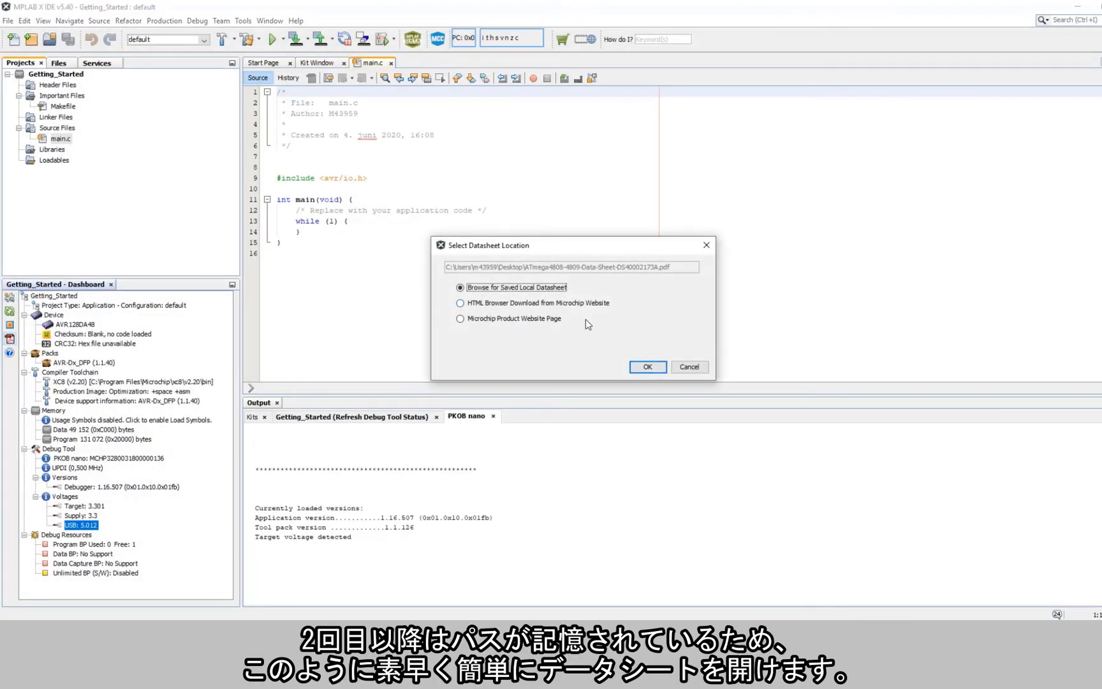
{"action": "left_click", "coordinate": [647, 367]}
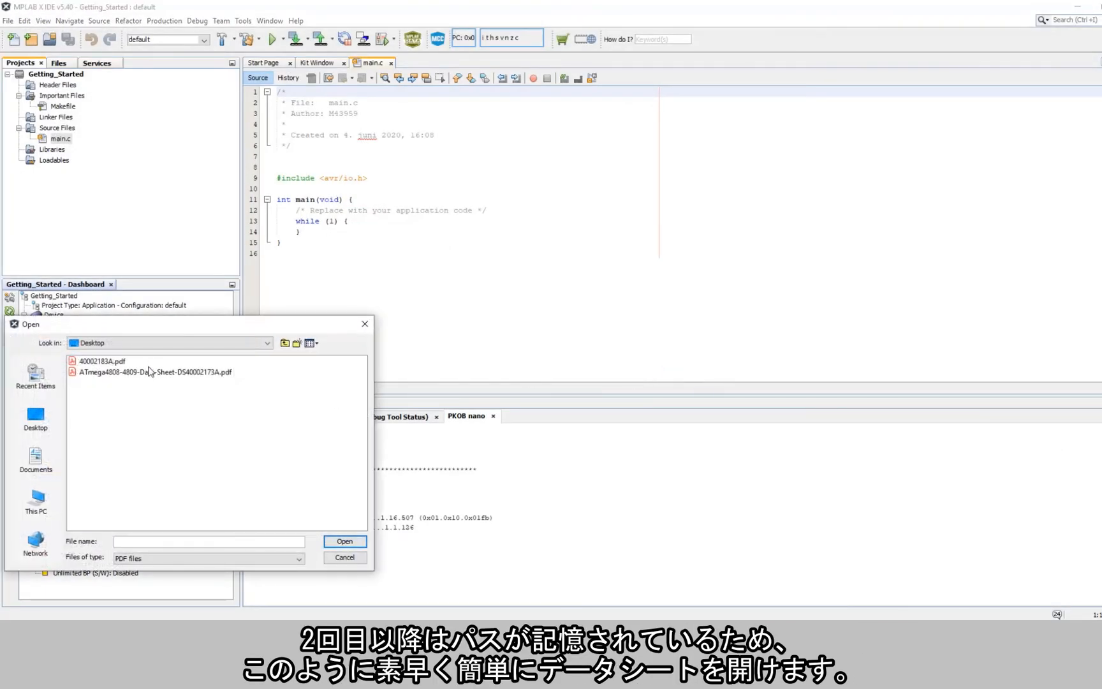
{"action": "left_click", "coordinate": [148, 371]}
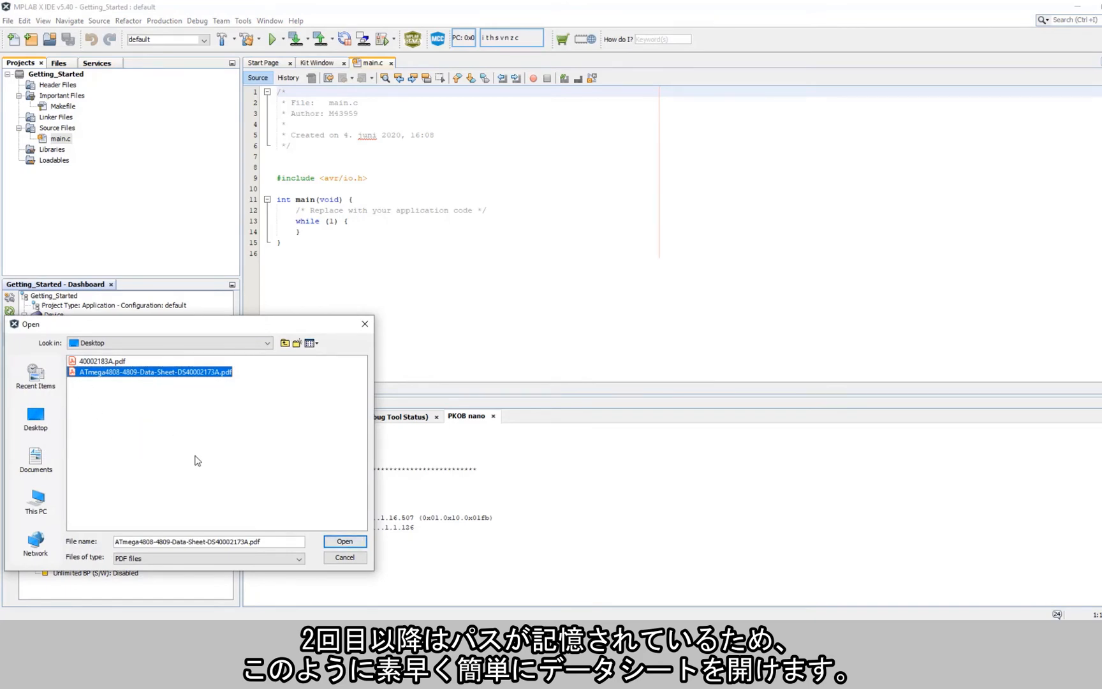
{"action": "left_click", "coordinate": [338, 561]}
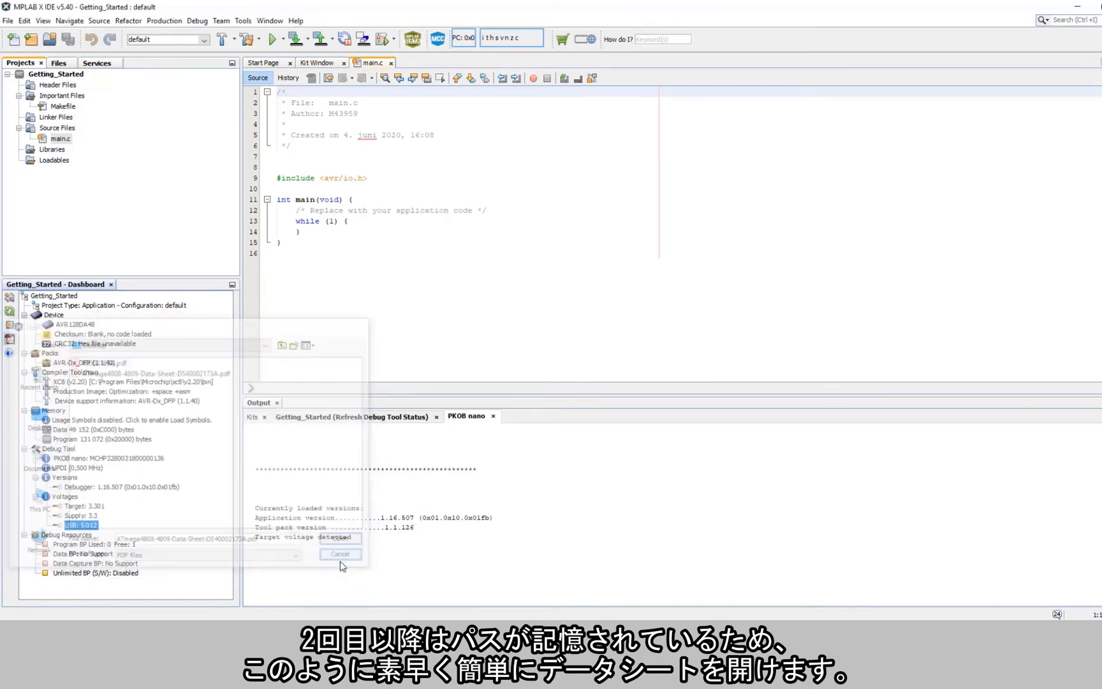
Open the XC8 compiler help, view the MPLAB XC8 C Compiler User's Guide for AVR MCU, and return to the IDE
{"action": "left_click", "coordinate": [10, 360]}
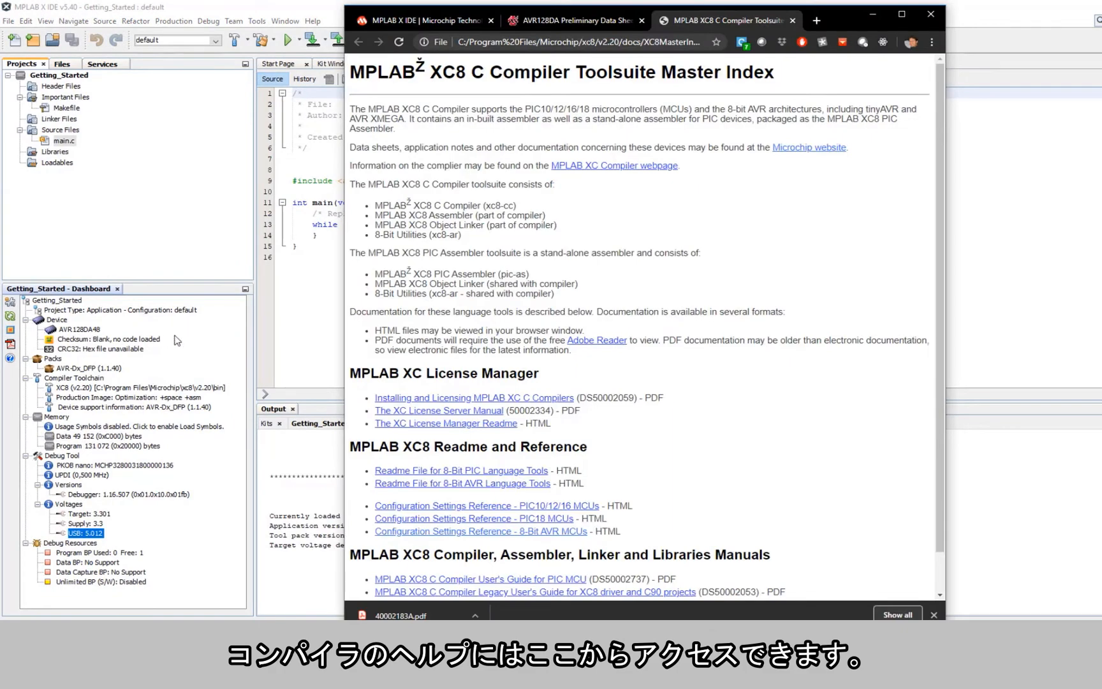
{"action": "scroll", "coordinate": [600, 428], "scroll_direction": "down", "scroll_amount": 1}
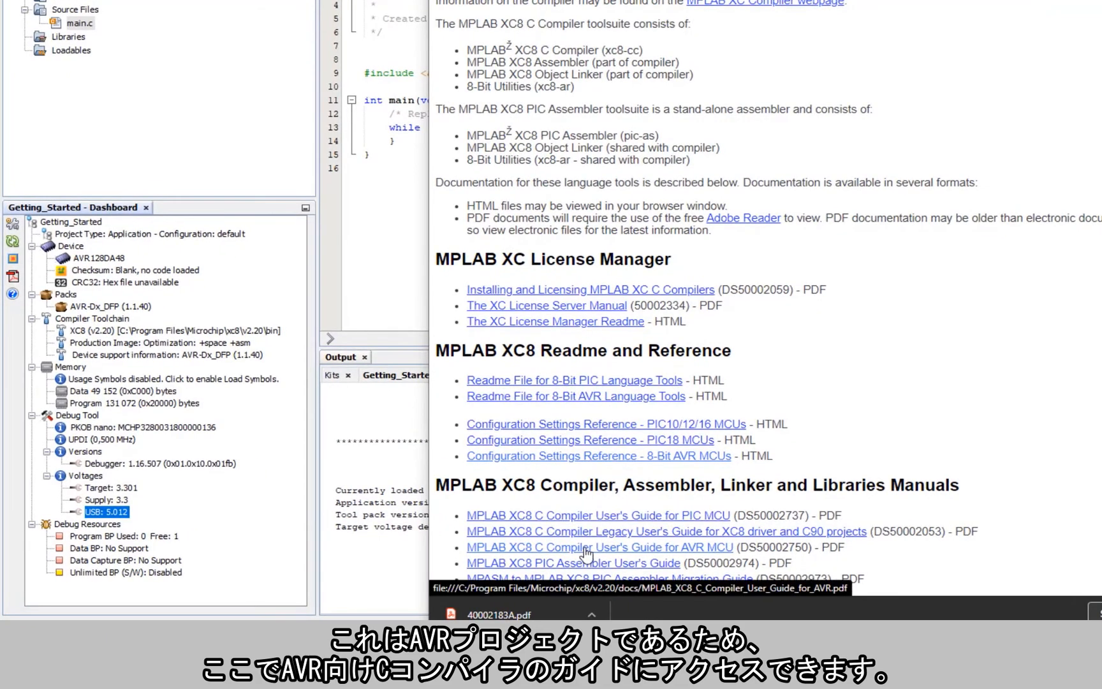
{"action": "left_click", "coordinate": [587, 552]}
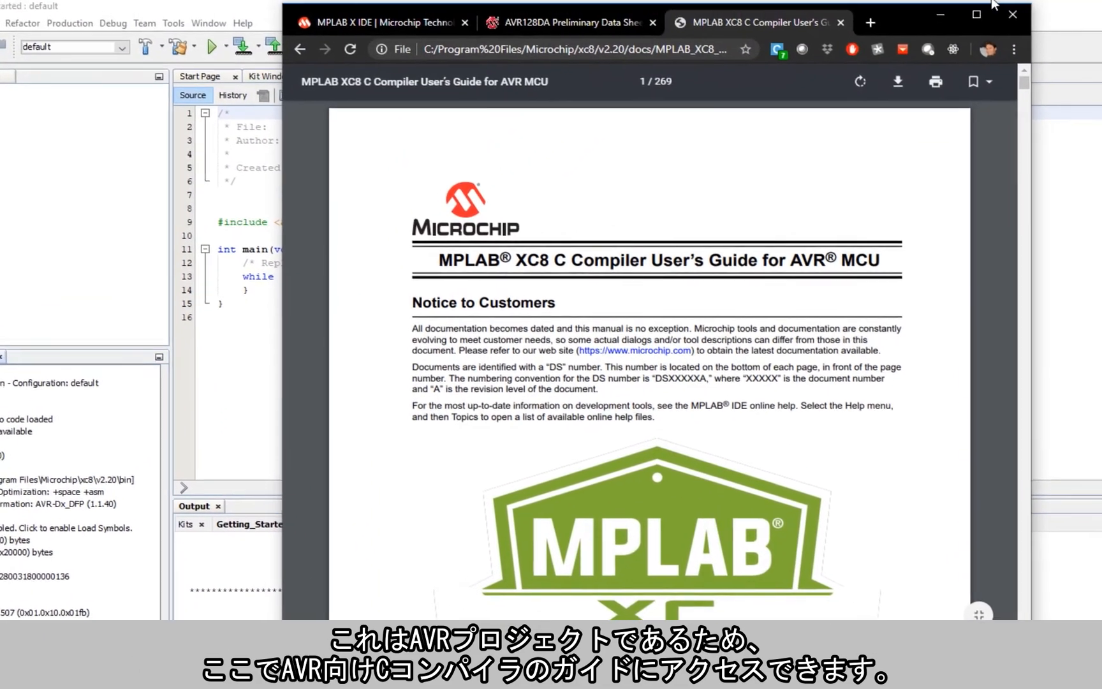
{"action": "left_click", "coordinate": [940, 14]}
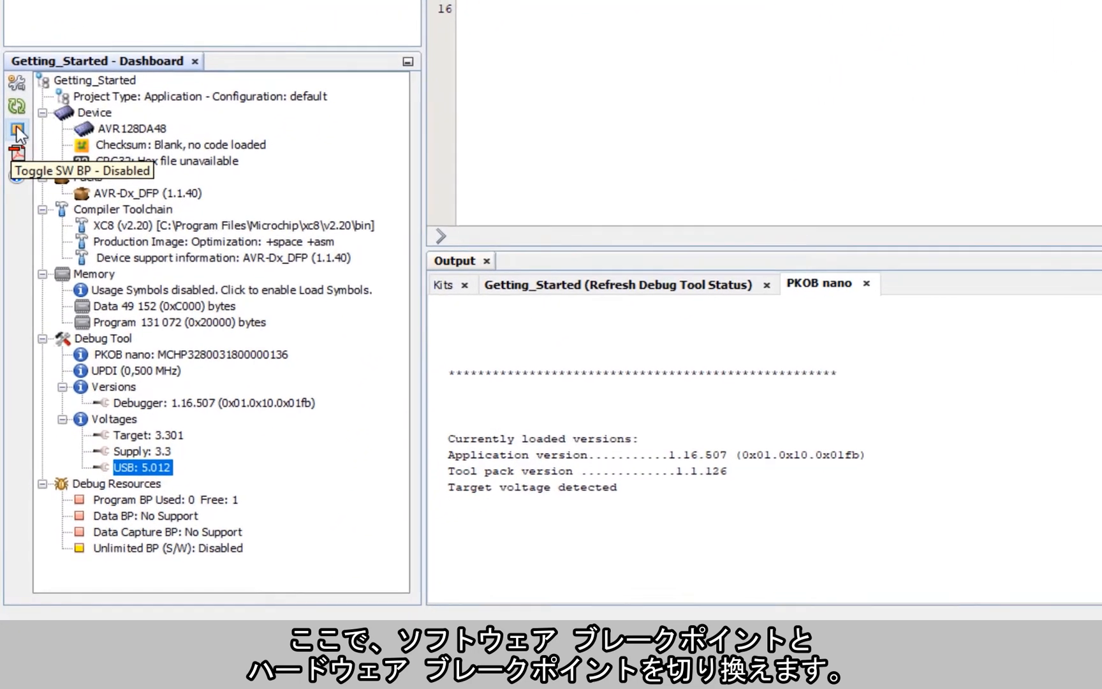
Enable software breakpoints for the Getting_Started project and disable them again
{"action": "left_click", "coordinate": [18, 128]}
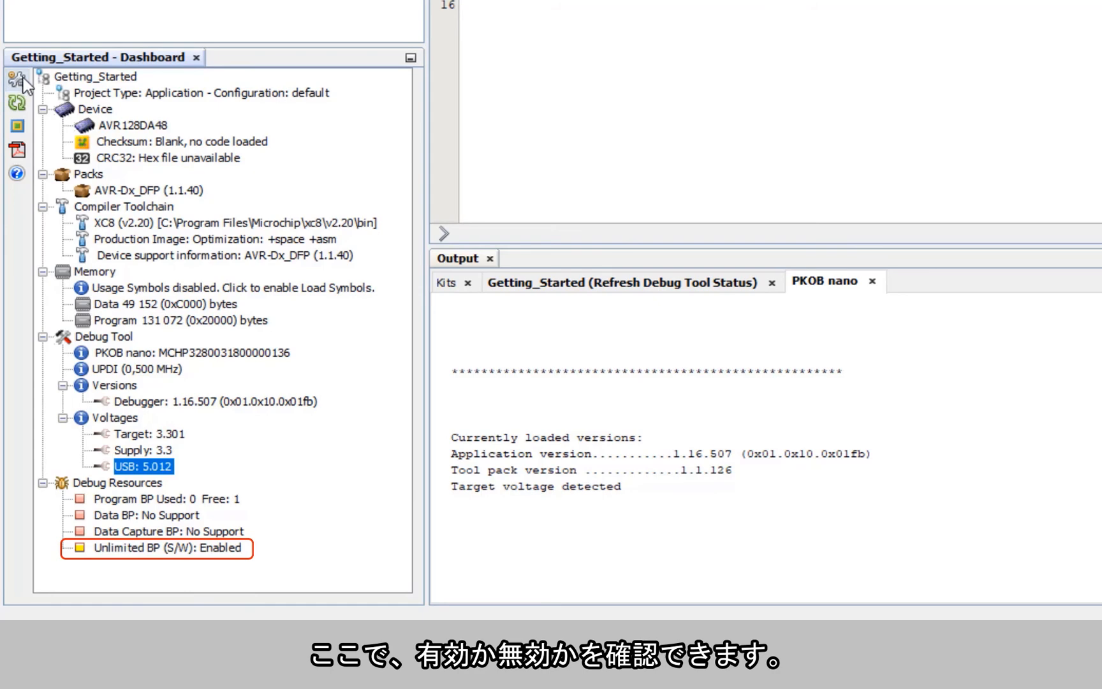
{"action": "left_click", "coordinate": [19, 127]}
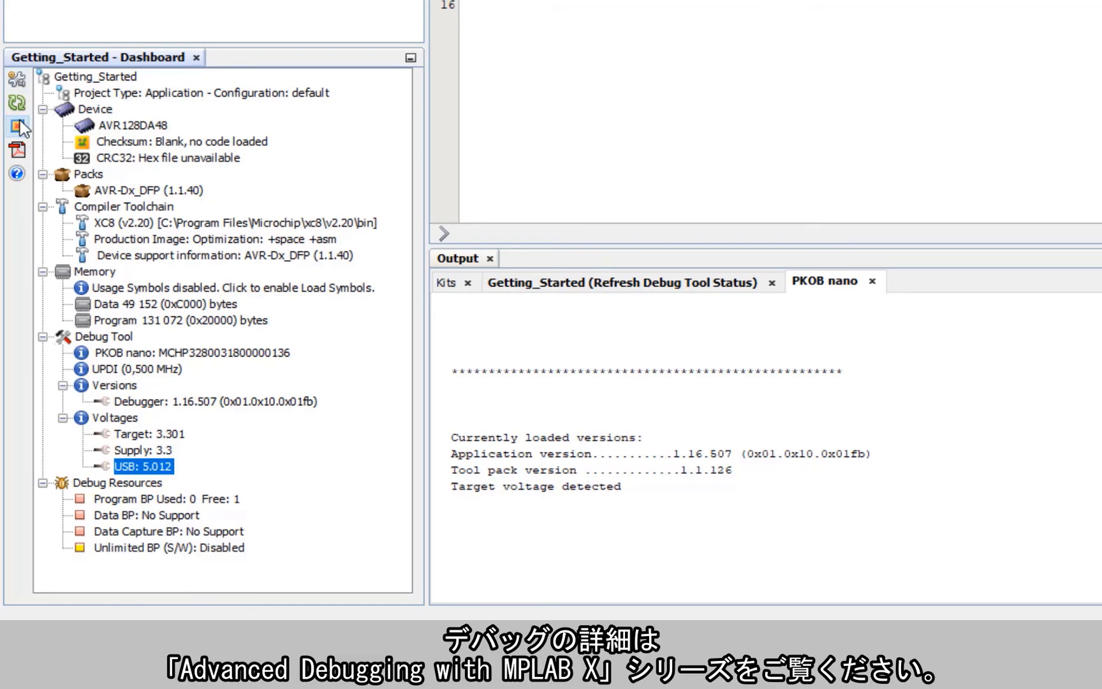